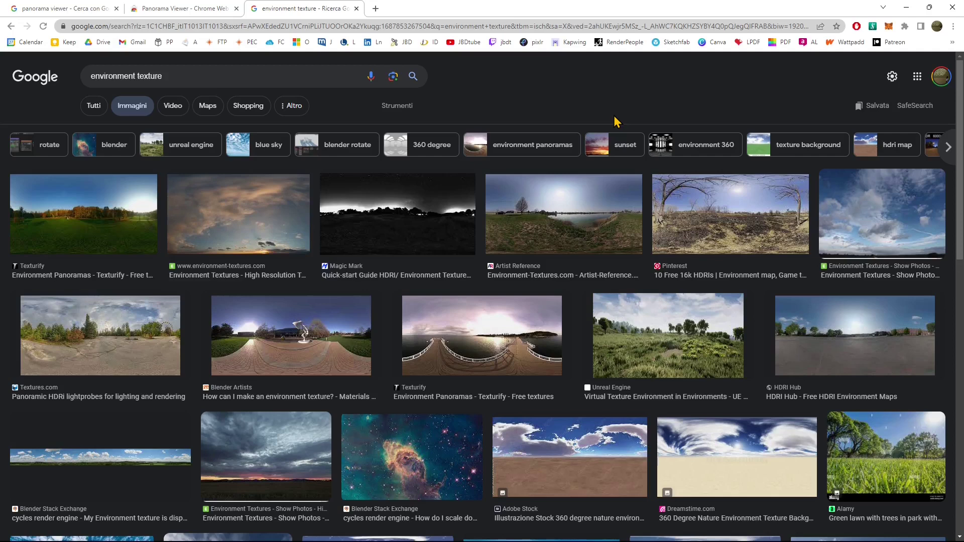
Step: Duplicate the 'environment texture' Google Images results into a second tab
scroll(594, 179, down, 4)
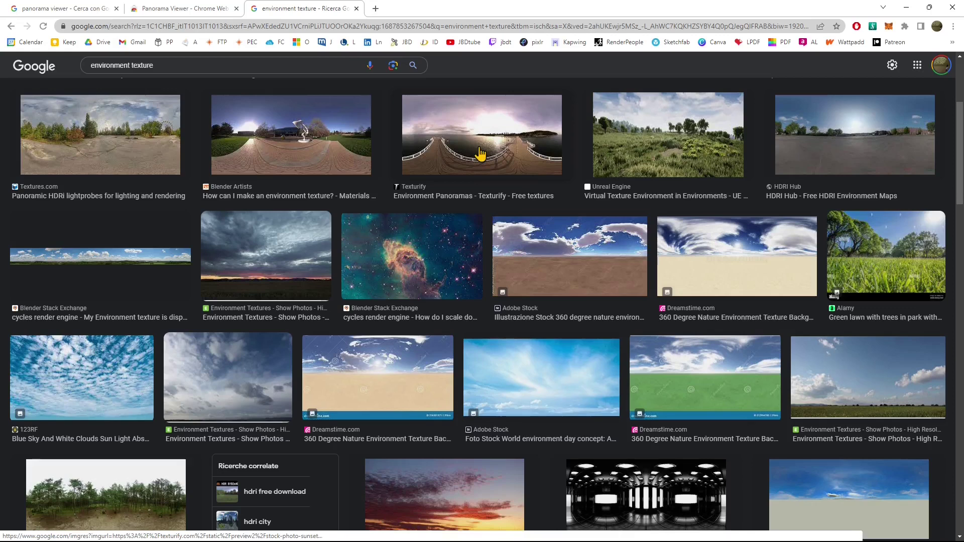
scroll(452, 151, up, 3)
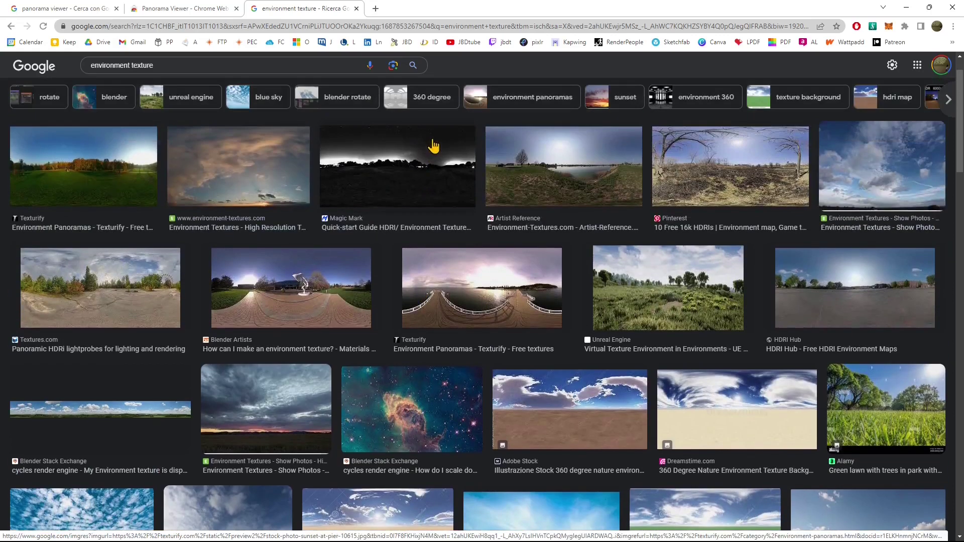
double_click(111, 65)
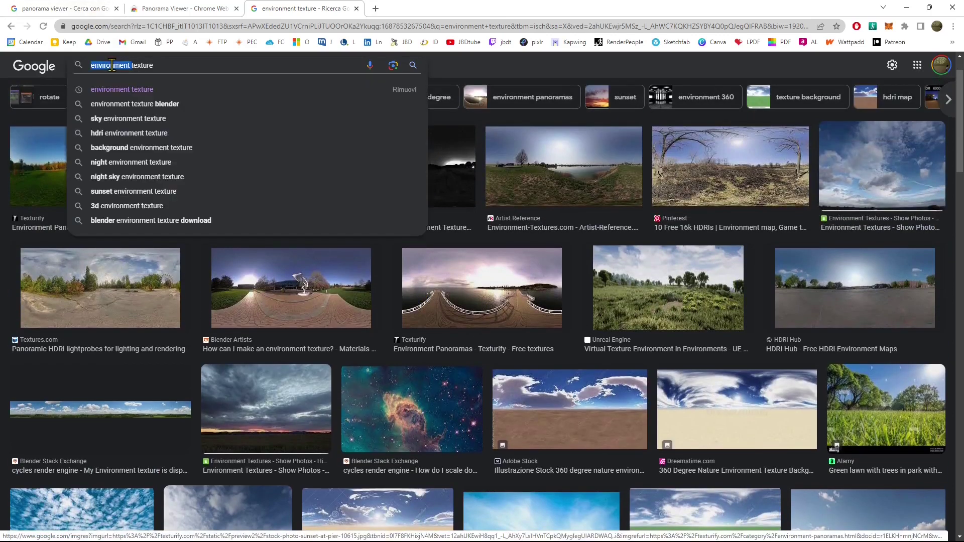
click(157, 67)
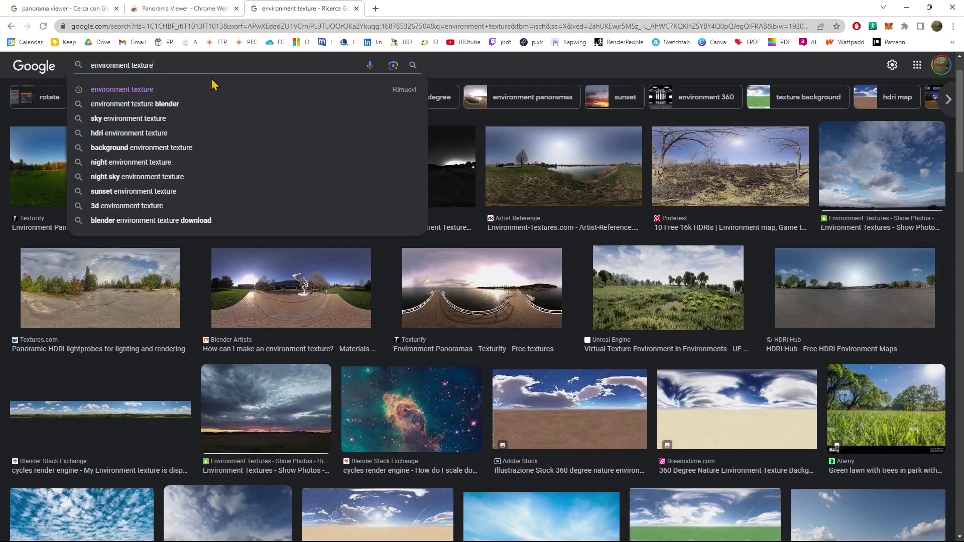
right_click(324, 14)
click(365, 83)
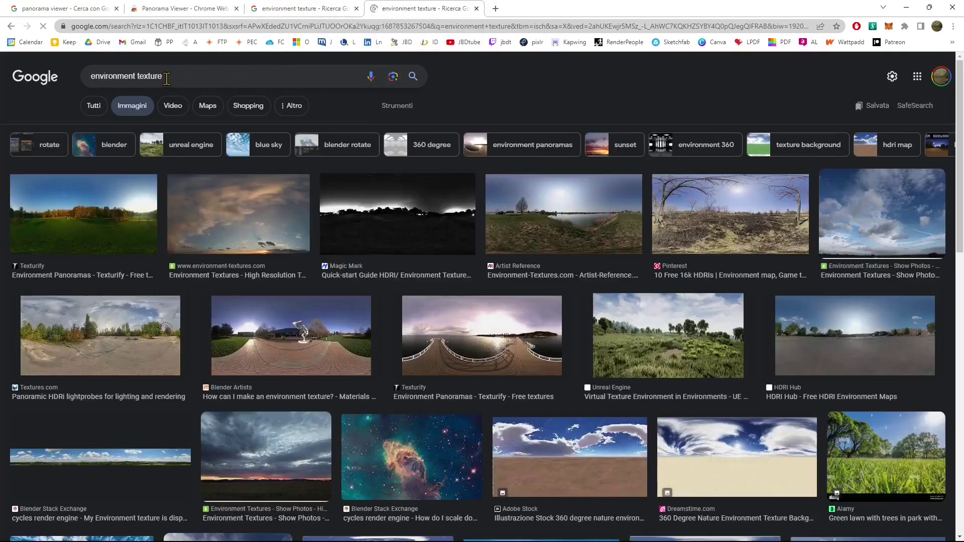
Step: Search Google for 'polyhaven' and open the Poly Haven HDRIs page listing 651 results
triple_click(166, 79)
text(polu)
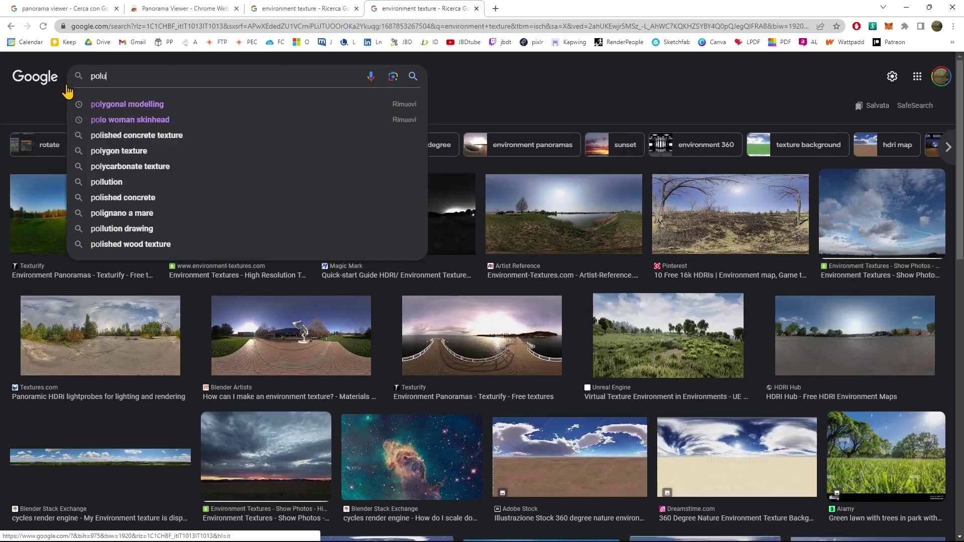
key(BackSpace)
text(yhave)
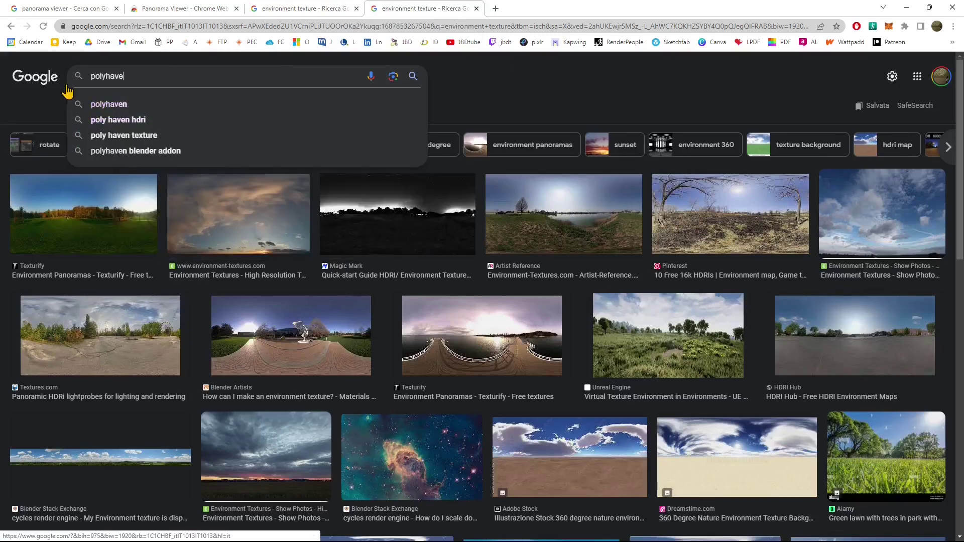
text(n)
key(Return)
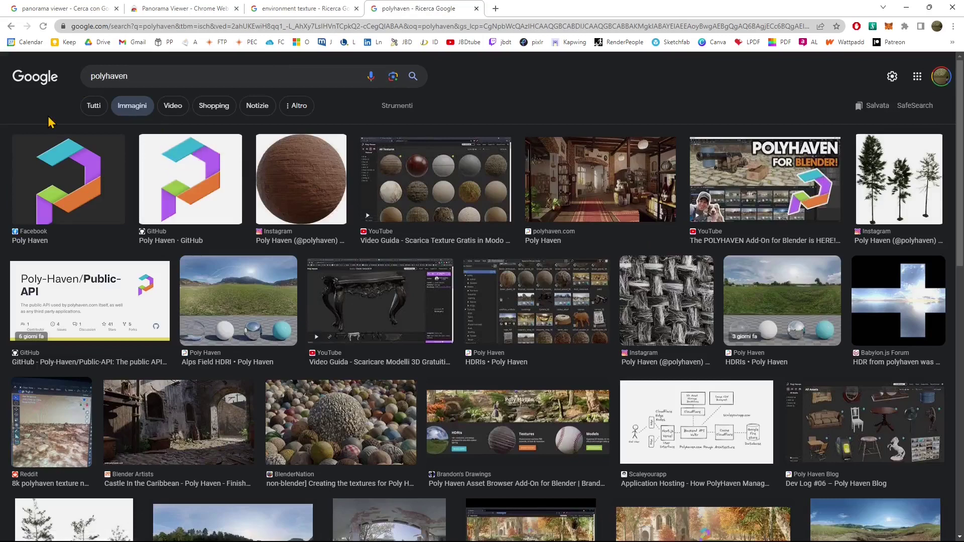
click(98, 108)
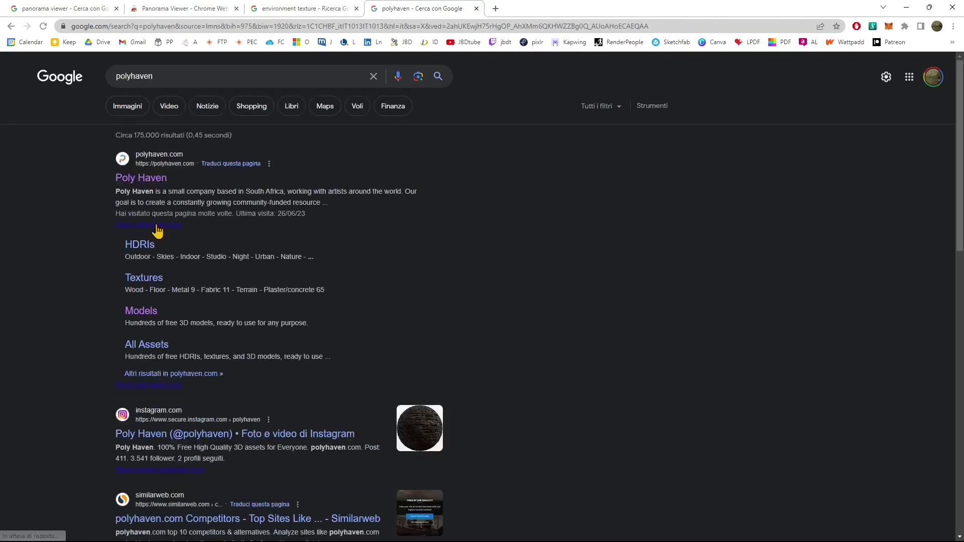
click(134, 251)
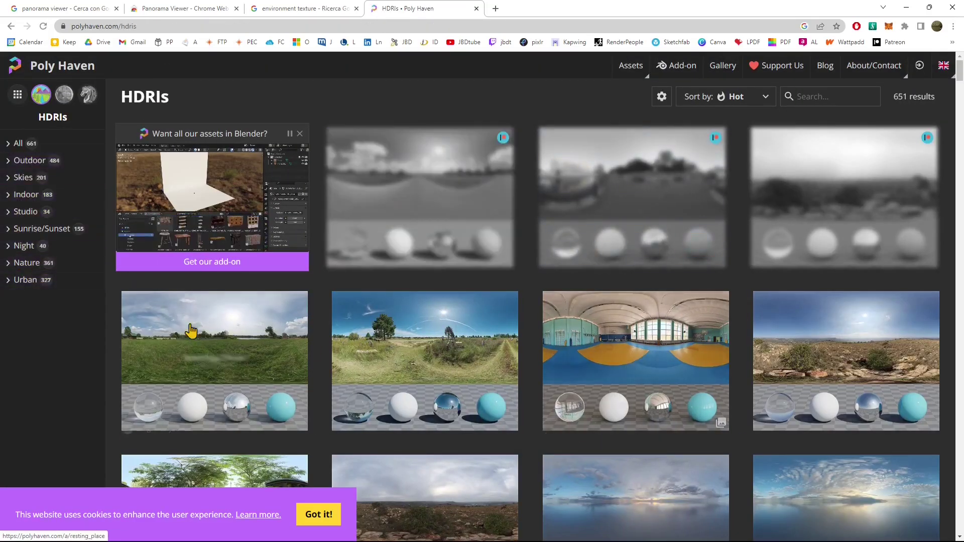
Step: Open the Wrestling Gym HDRI with the 4K EXR download format kept, and dismiss the cookie notice
click(641, 374)
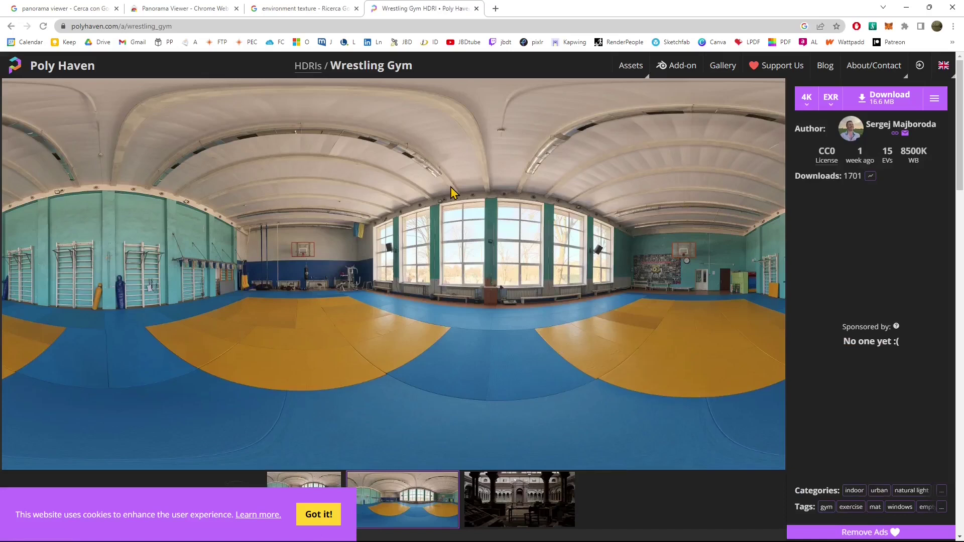
click(827, 99)
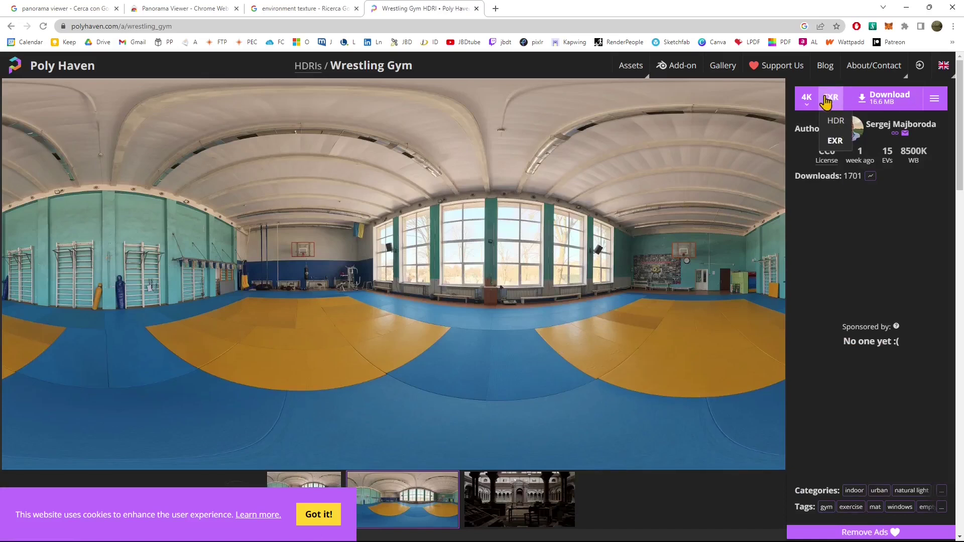
click(833, 120)
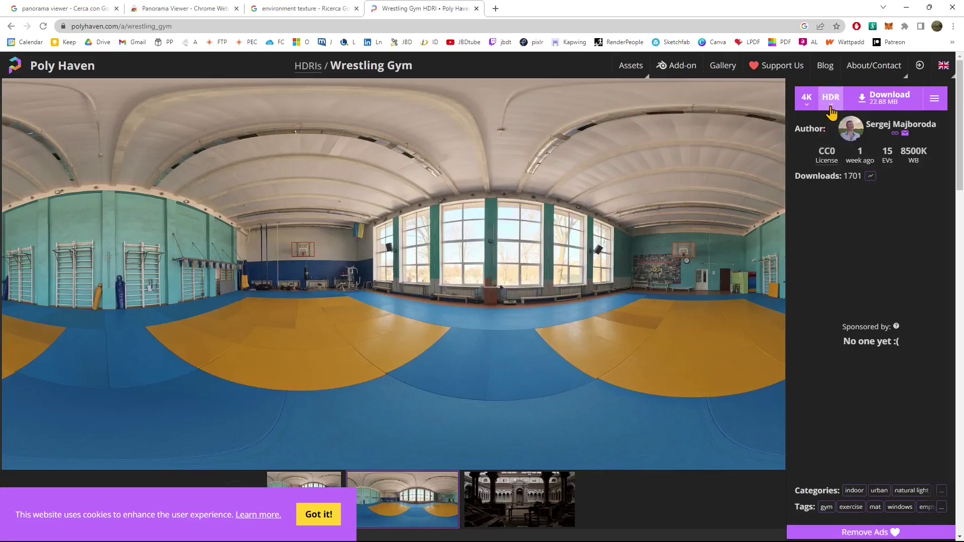
click(831, 113)
click(833, 142)
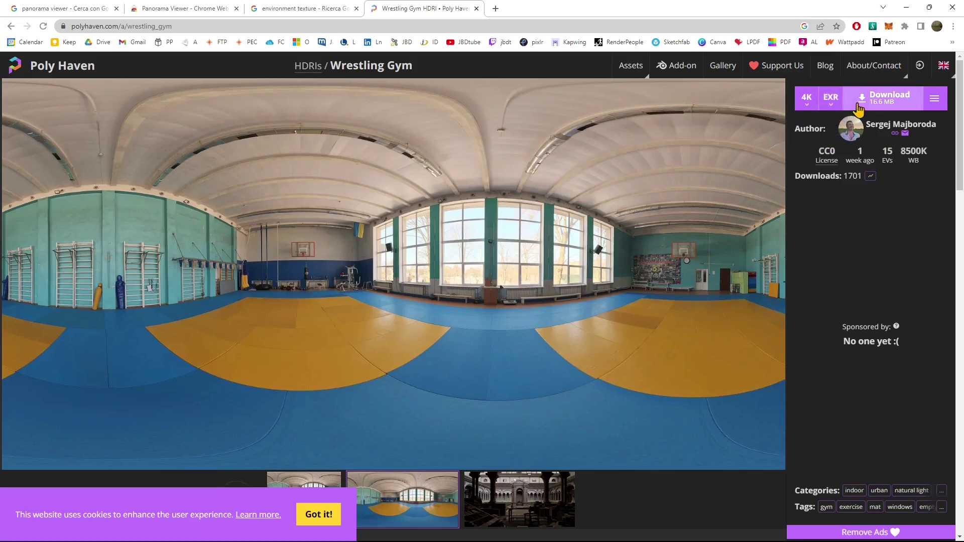
click(330, 514)
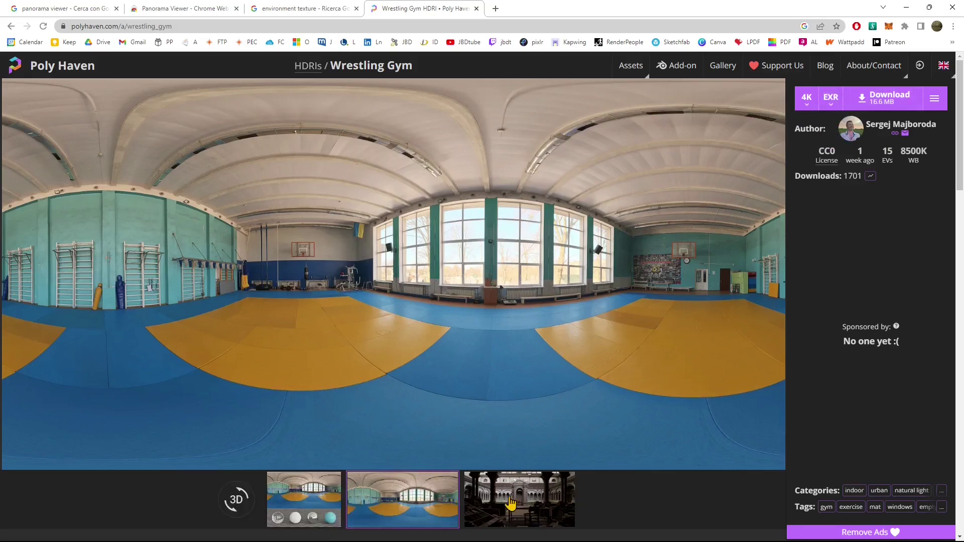
Step: Save the panorama preview as wrestling_gym.webp in Download and close the download bar
right_click(355, 260)
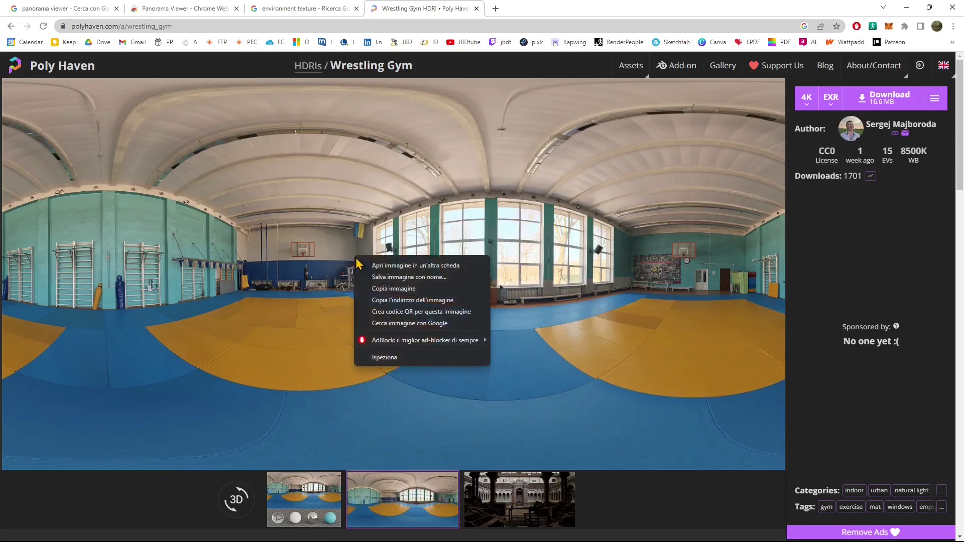
click(387, 277)
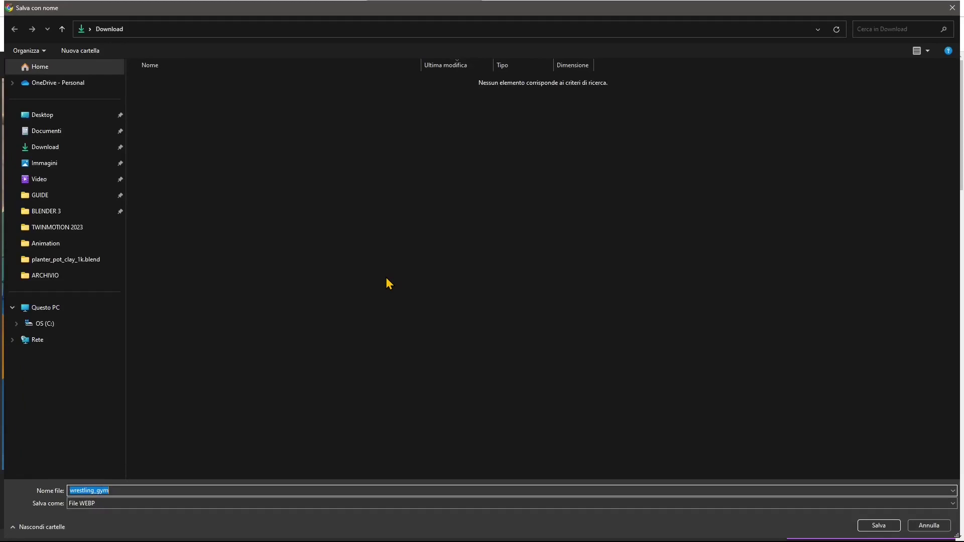
click(876, 526)
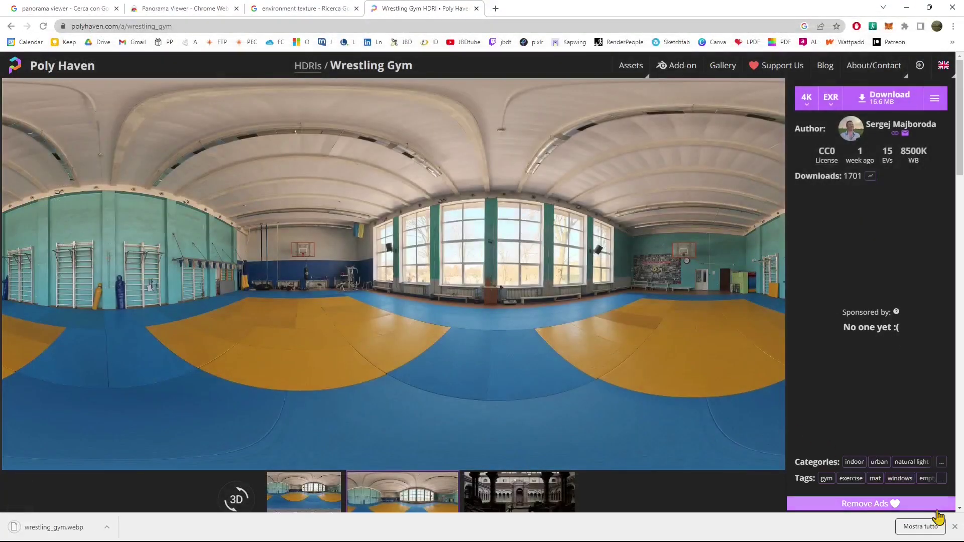
click(955, 526)
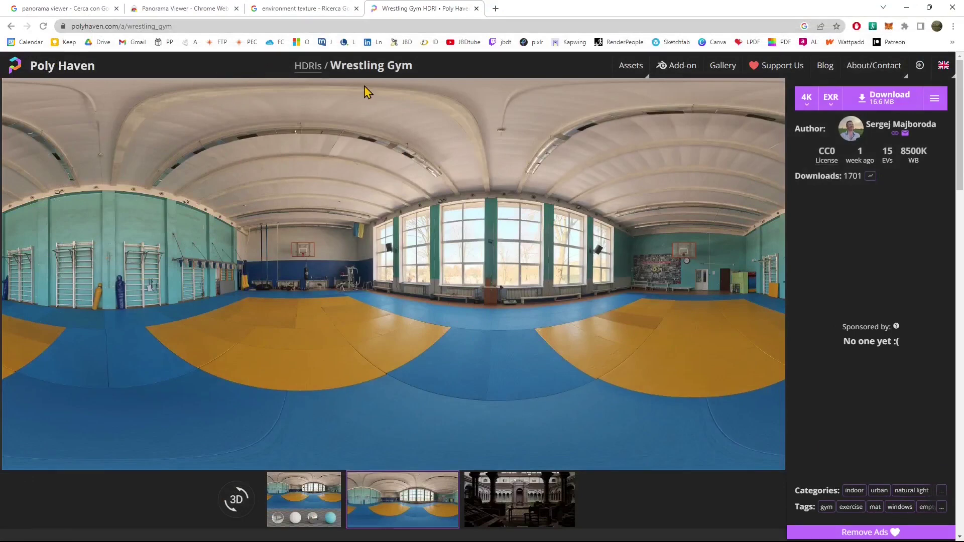
Step: Look around the Wrestling Gym in the 3D panorama, also checking the flat and spheres previews
click(236, 499)
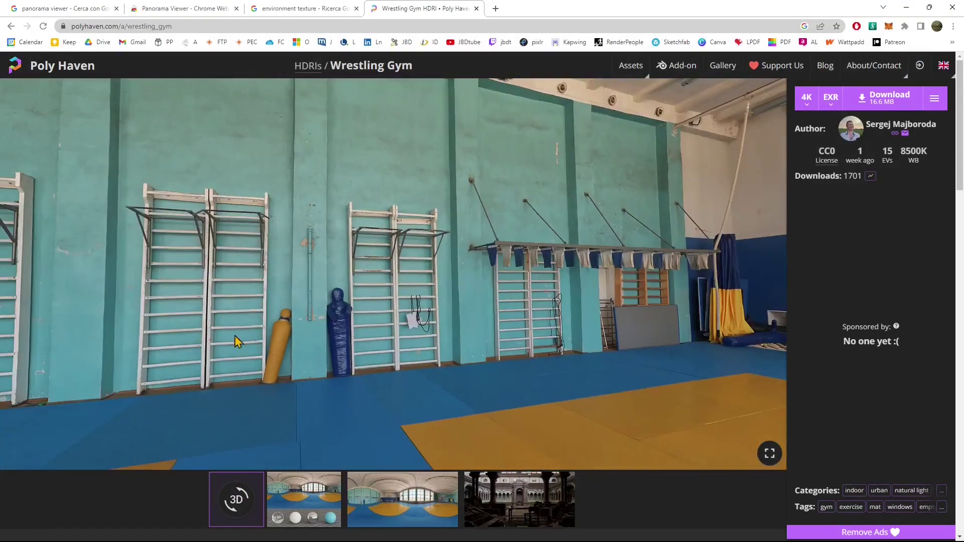
drag(237, 342, 255, 298)
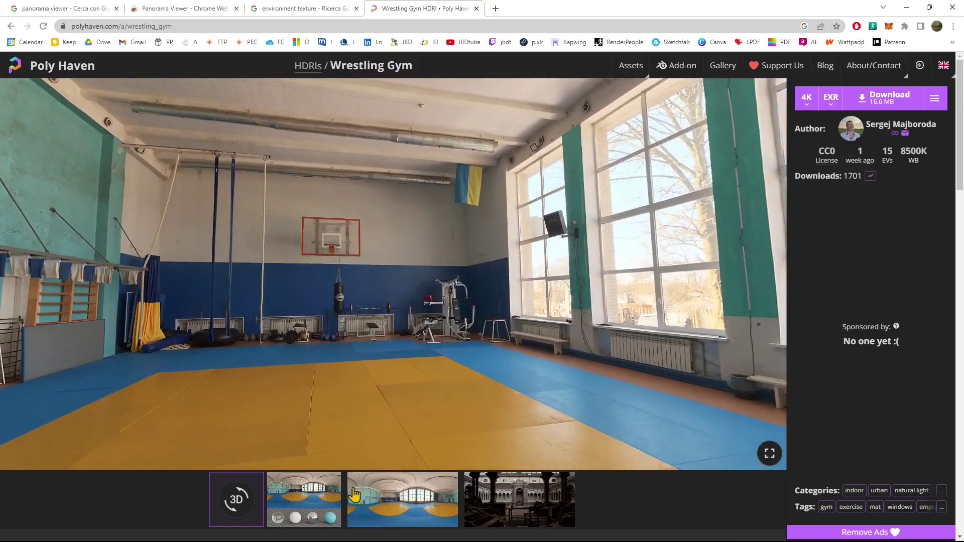
click(354, 494)
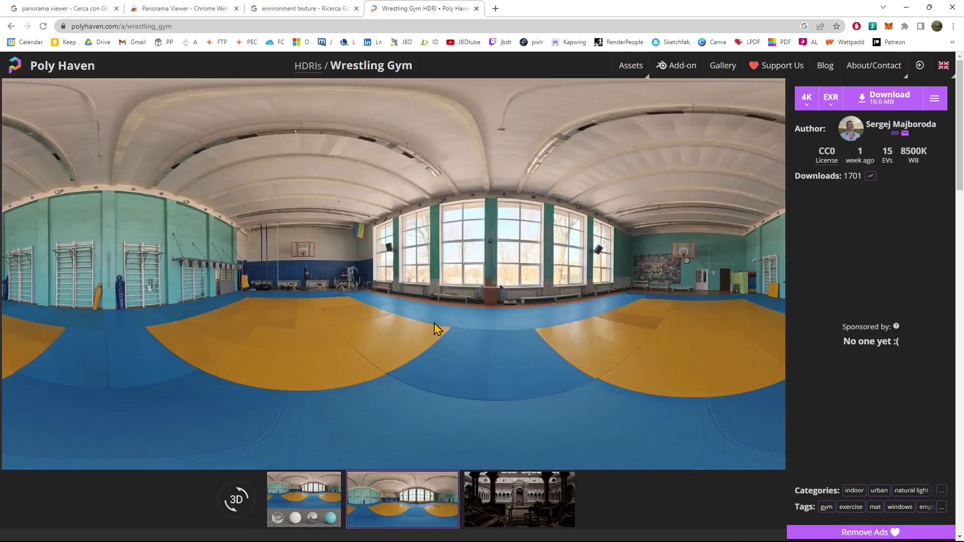
click(311, 497)
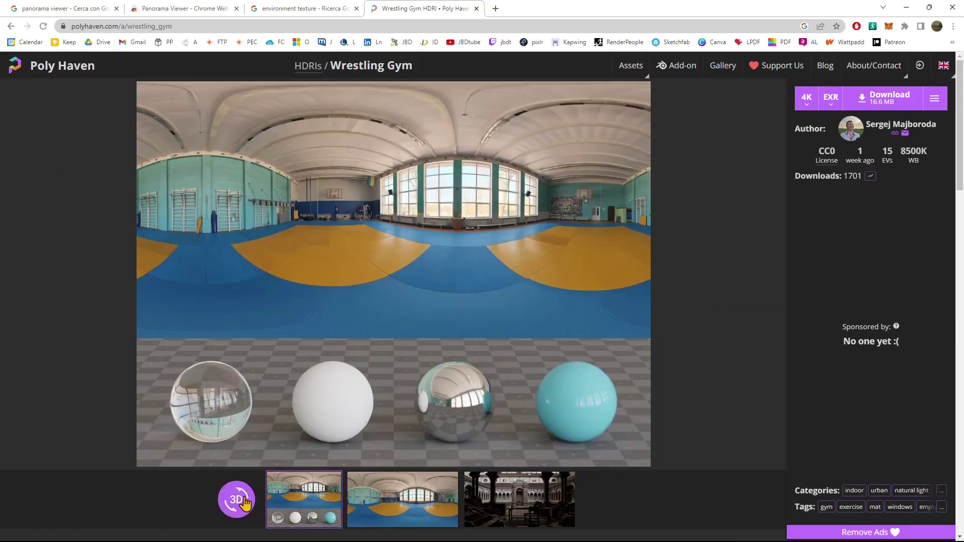
click(231, 512)
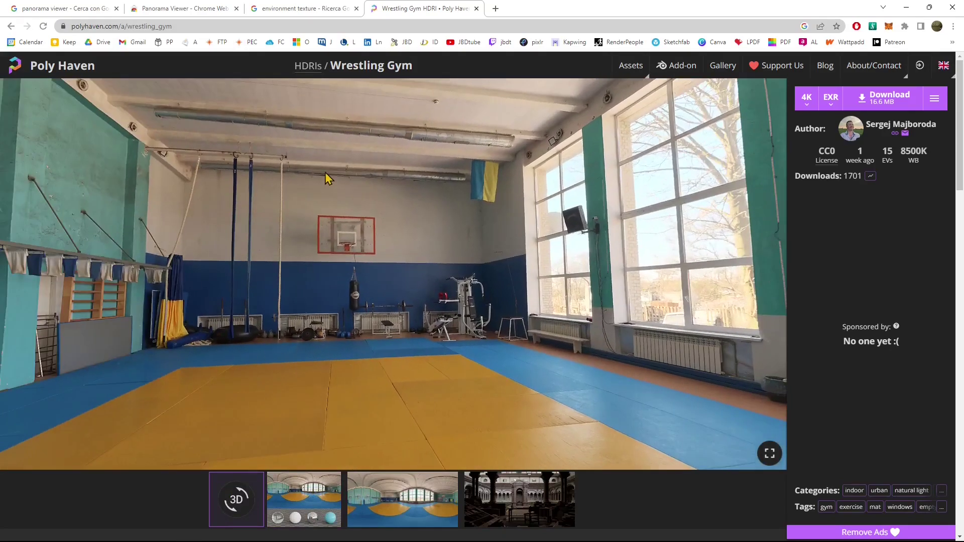
drag(327, 178, 394, 290)
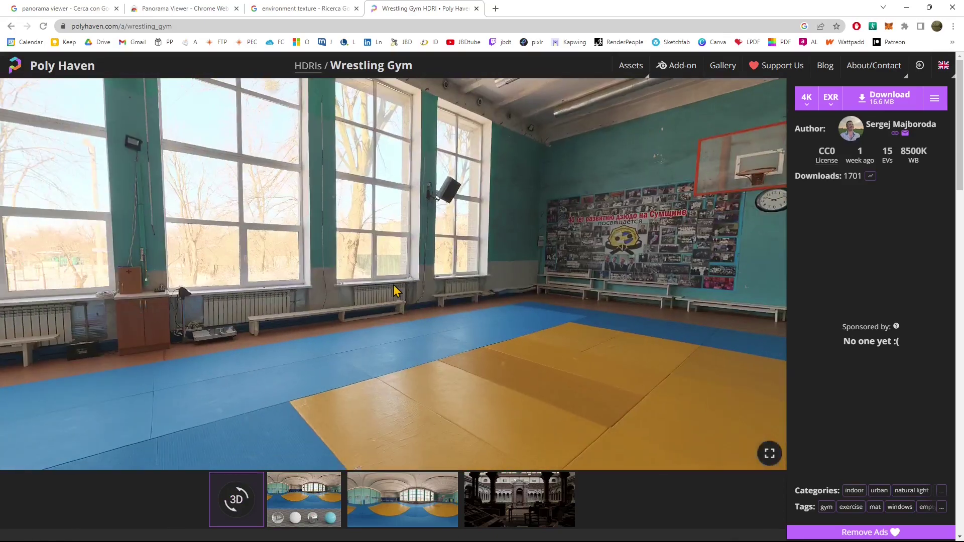
Step: Set the gym panorama auto-rotating, swing toward the hoop and windows, then close the tab
click(239, 502)
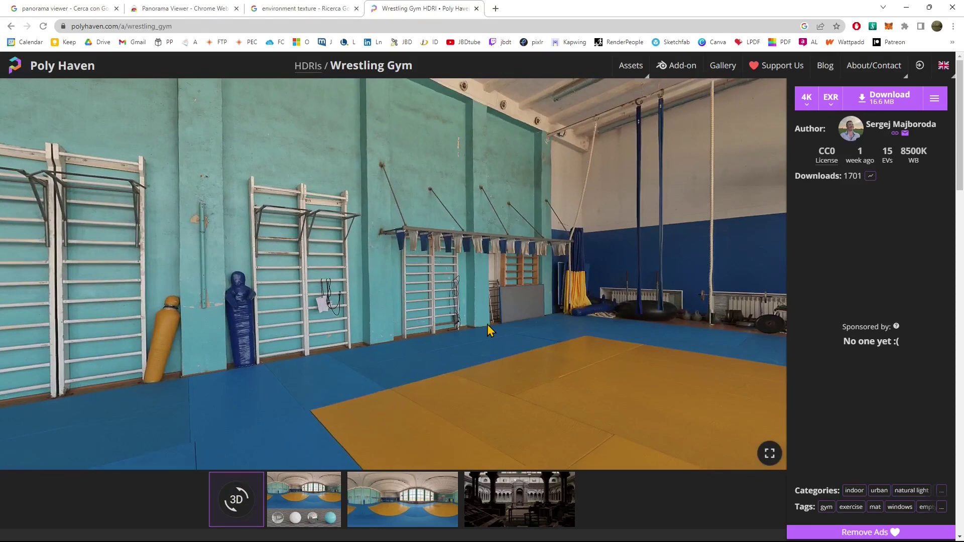
drag(642, 331, 454, 293)
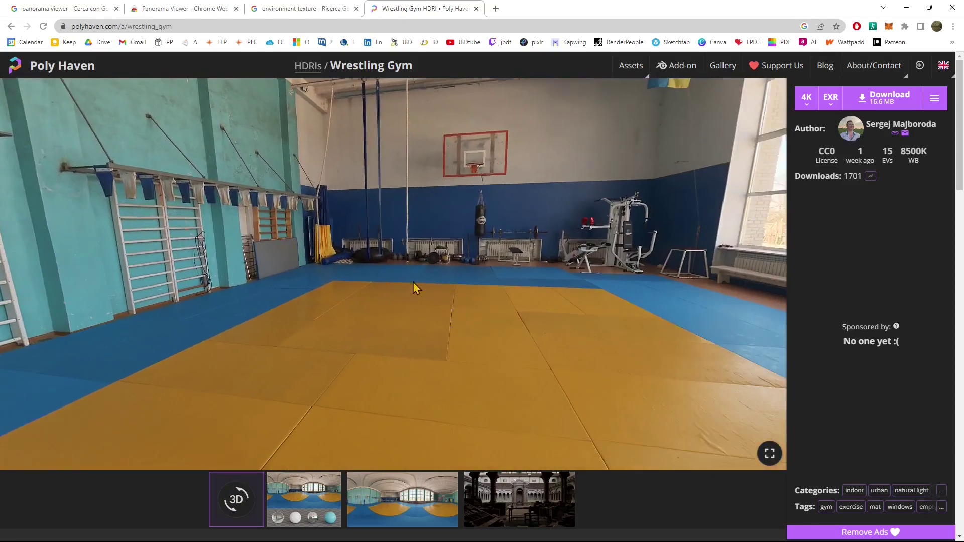
drag(441, 307, 323, 444)
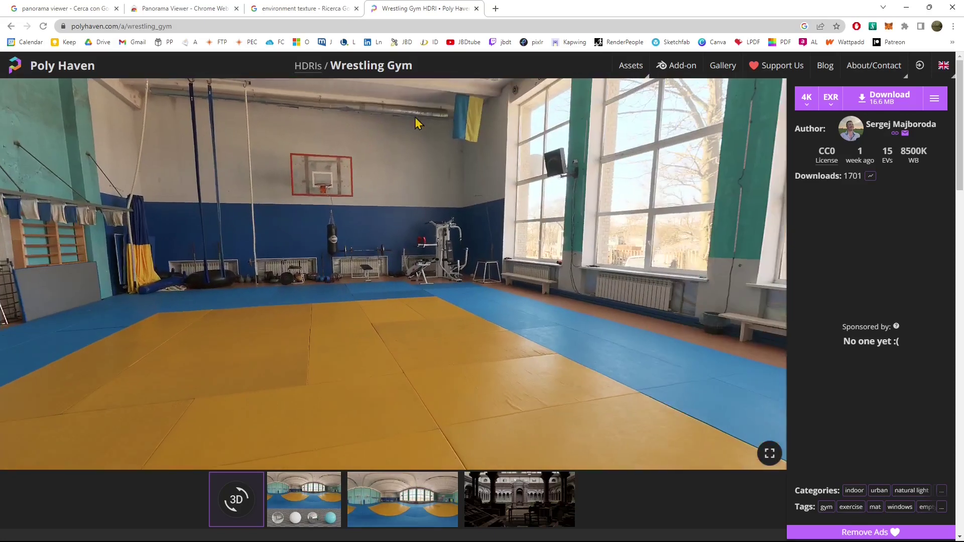
click(476, 9)
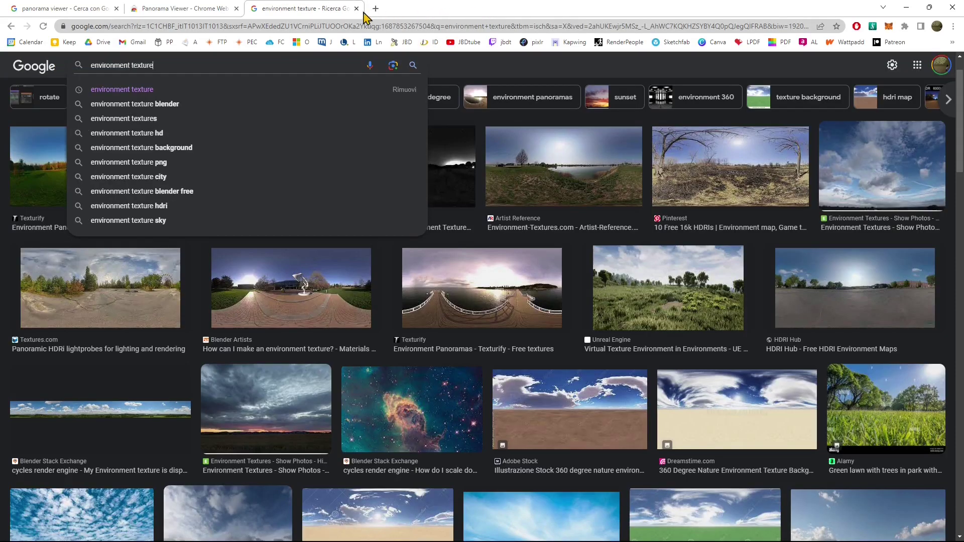
Step: Switch to the first tab and browse the Panorama Viewer Chrome Web Store listing
click(60, 12)
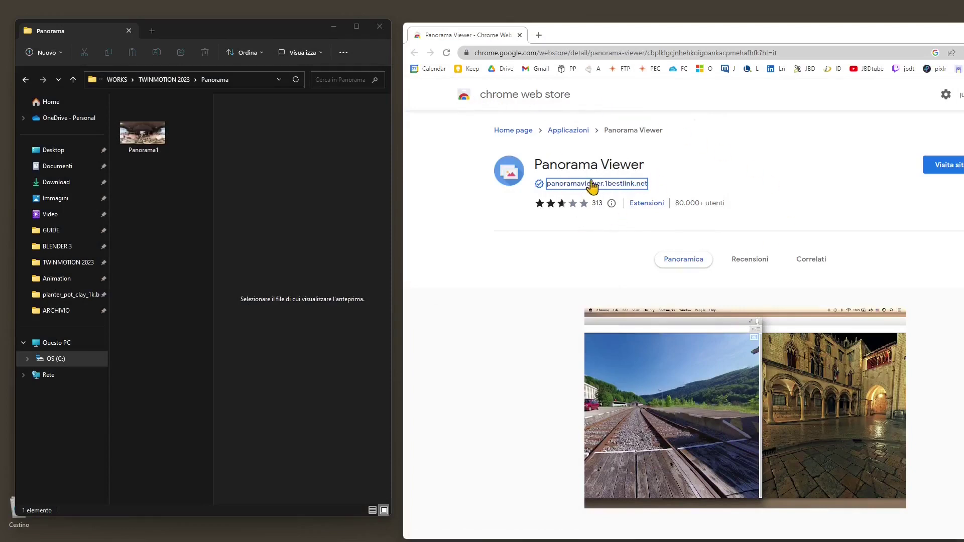
scroll(710, 423, down, 3)
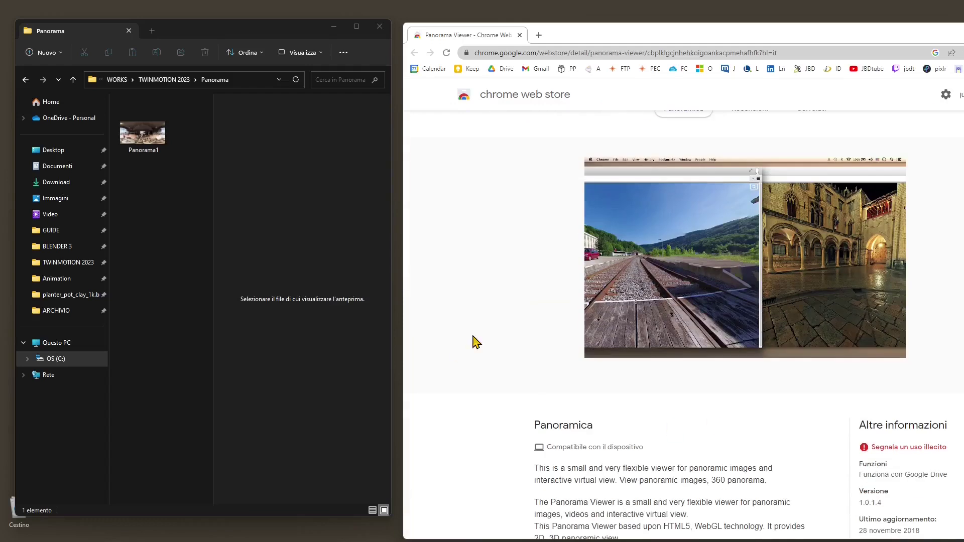
scroll(555, 398, up, 3)
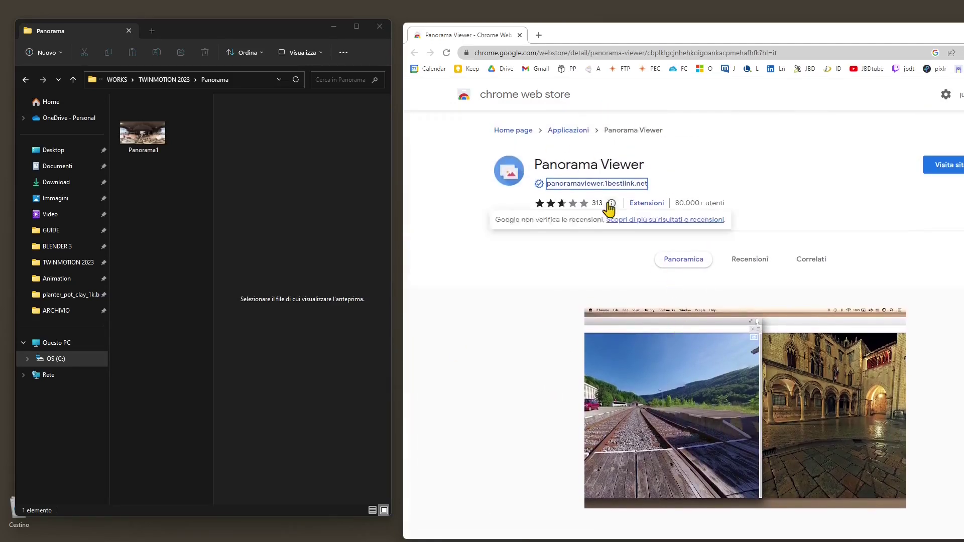
Step: Open panoramaviewer.1bestlink.net in a new tab and widen File Explorer and its preview pane
click(575, 191)
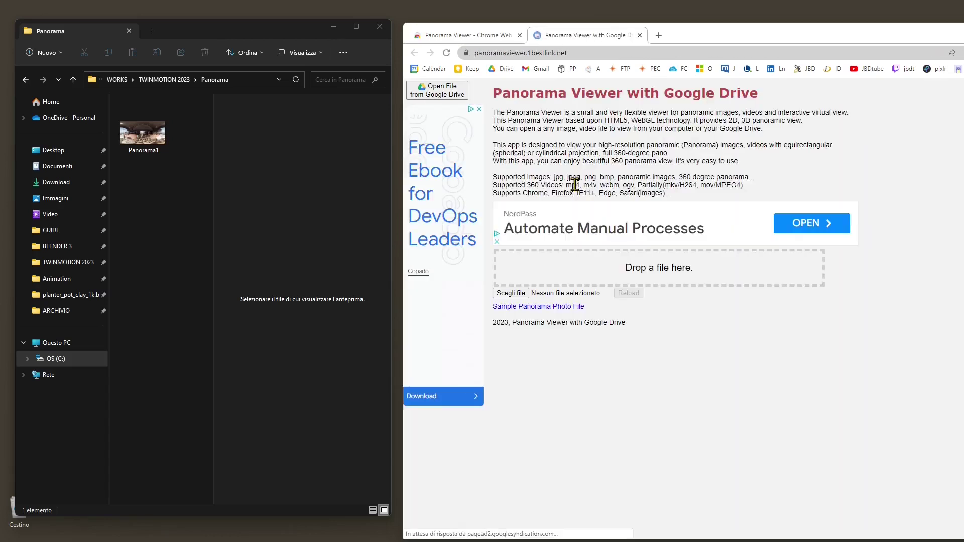
drag(393, 202, 480, 203)
drag(215, 211, 291, 213)
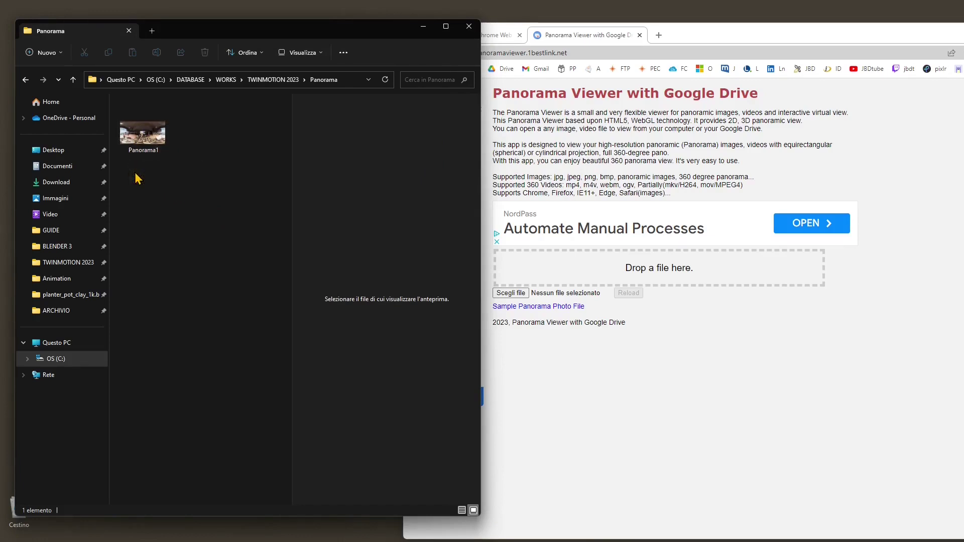
Step: Drop Panorama1.jpg onto the viewer page and rotate the living-room 3D panorama
mouse_move(150, 145)
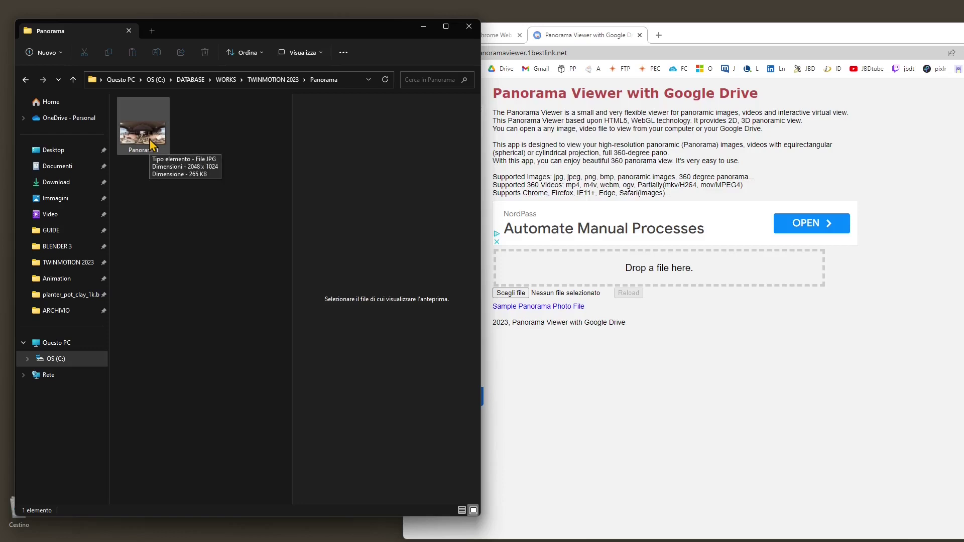
drag(150, 145, 636, 271)
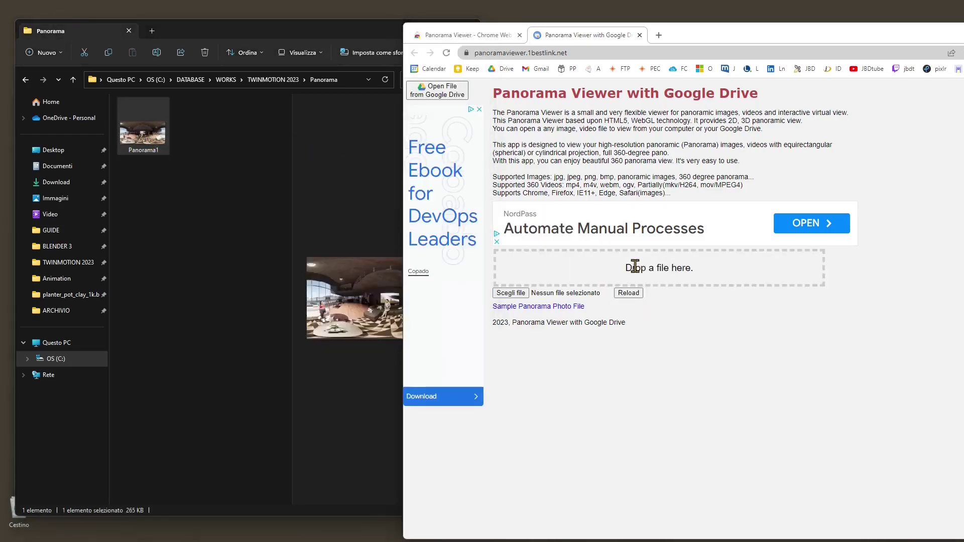
click(347, 40)
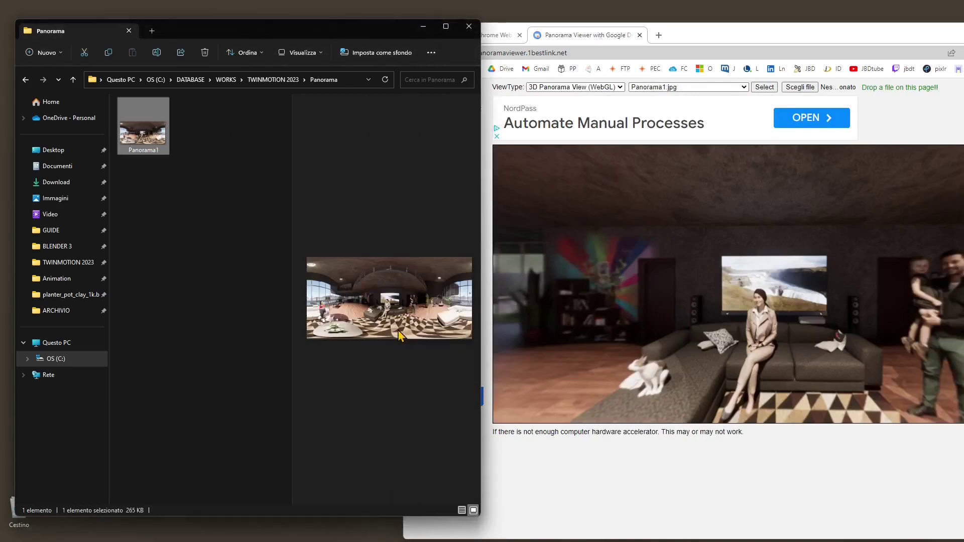
drag(725, 346, 911, 360)
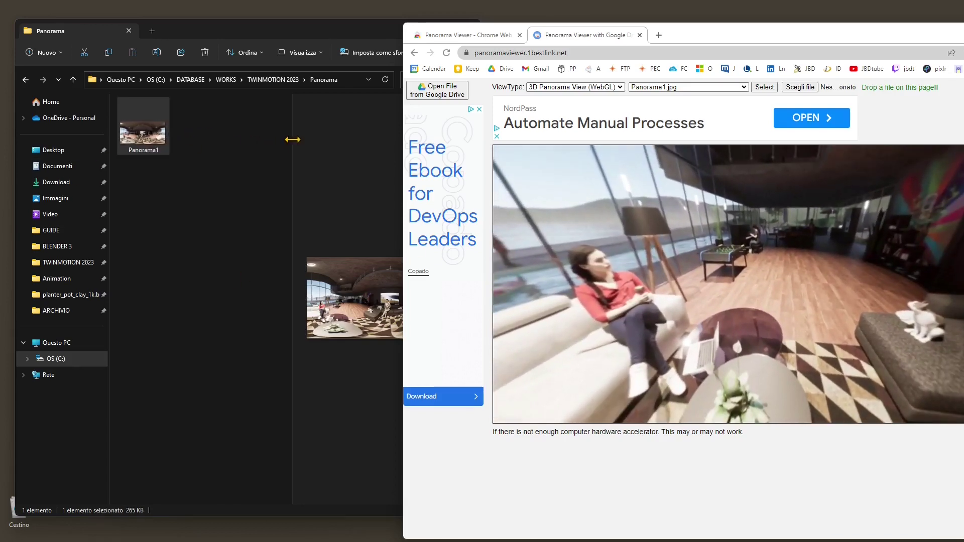
Step: Enlarge File Explorer's Panorama1 preview pane and shift the window left
drag(291, 140, 214, 145)
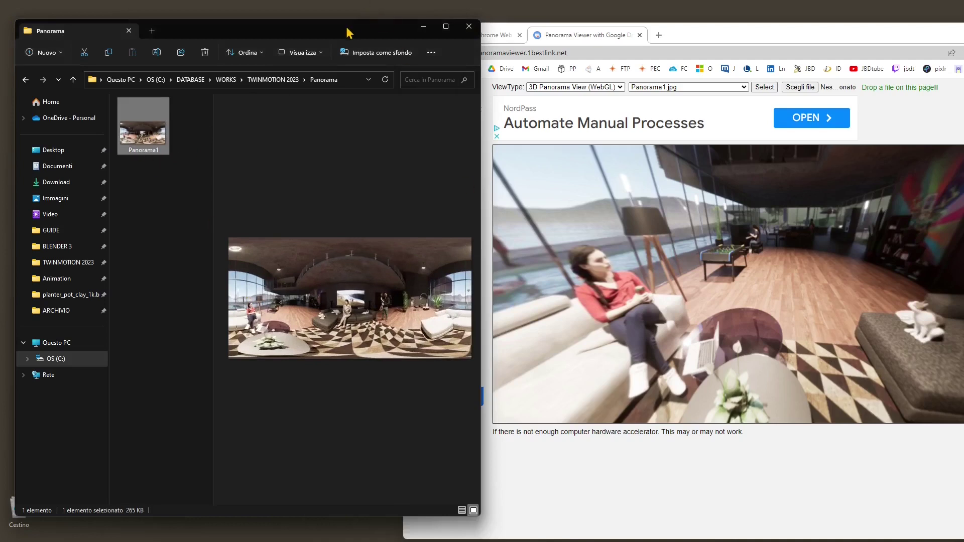
mouse_move(346, 32)
mouse_down()
mouse_move(288, 32)
mouse_move(339, 32)
mouse_up()
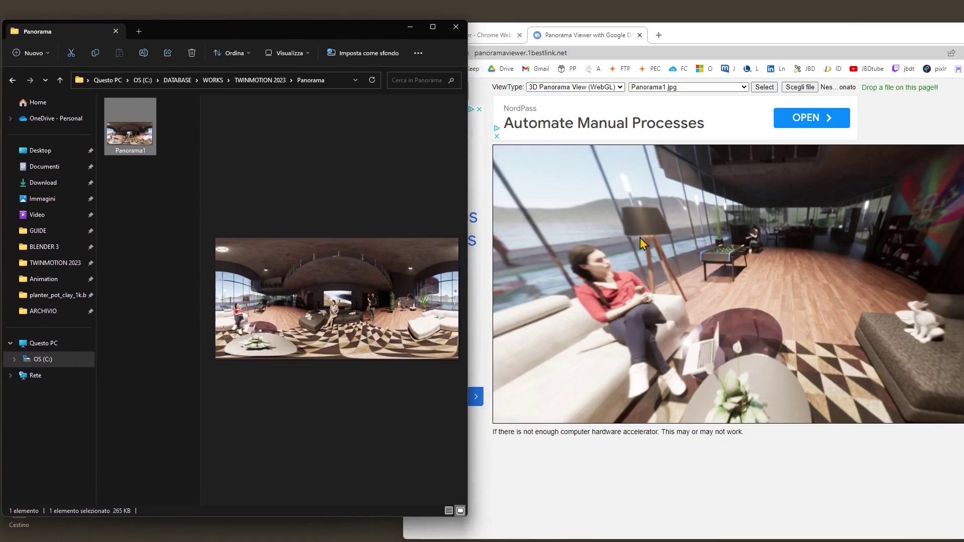
Step: Go to TWINMOTION 2023 > Animation and preview the 'DOF, FOV, HDRI' 360° video
click(261, 82)
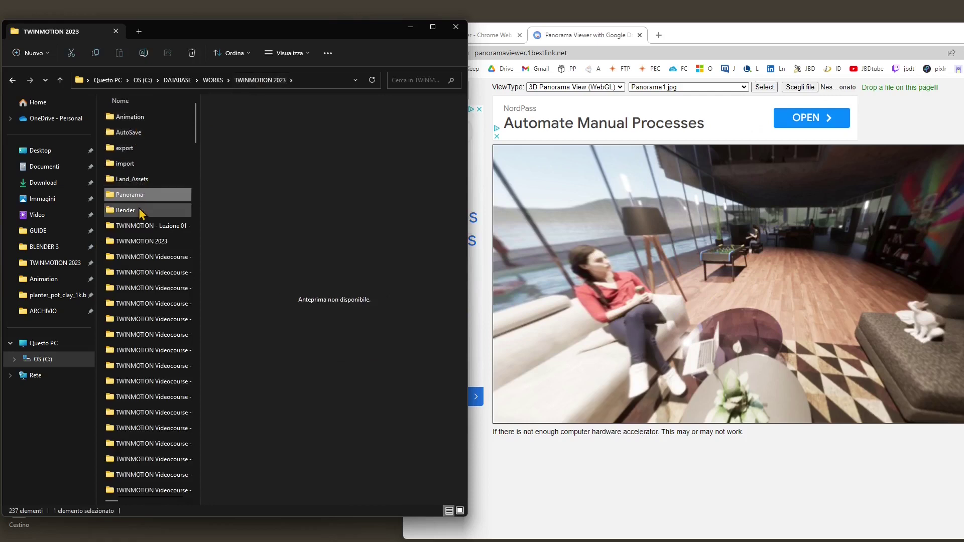
double_click(128, 117)
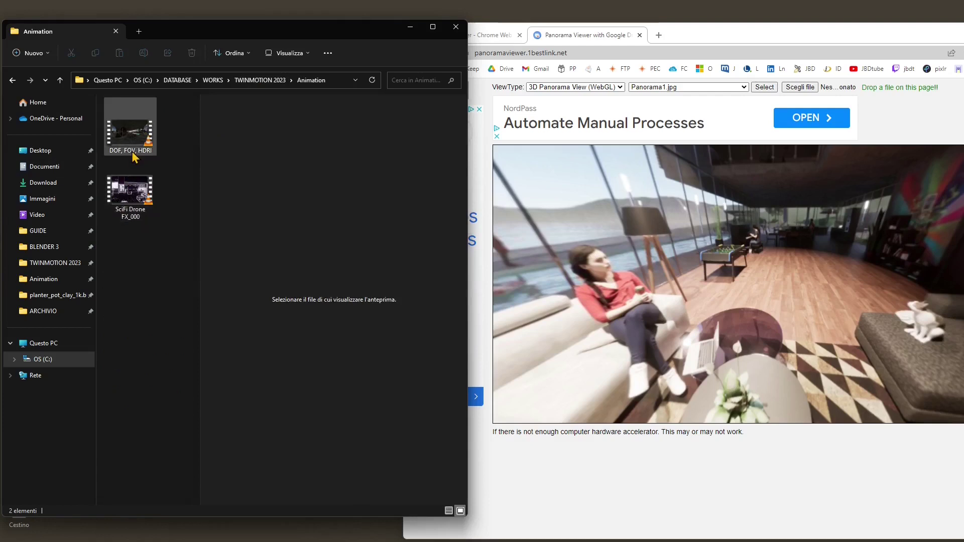
click(133, 154)
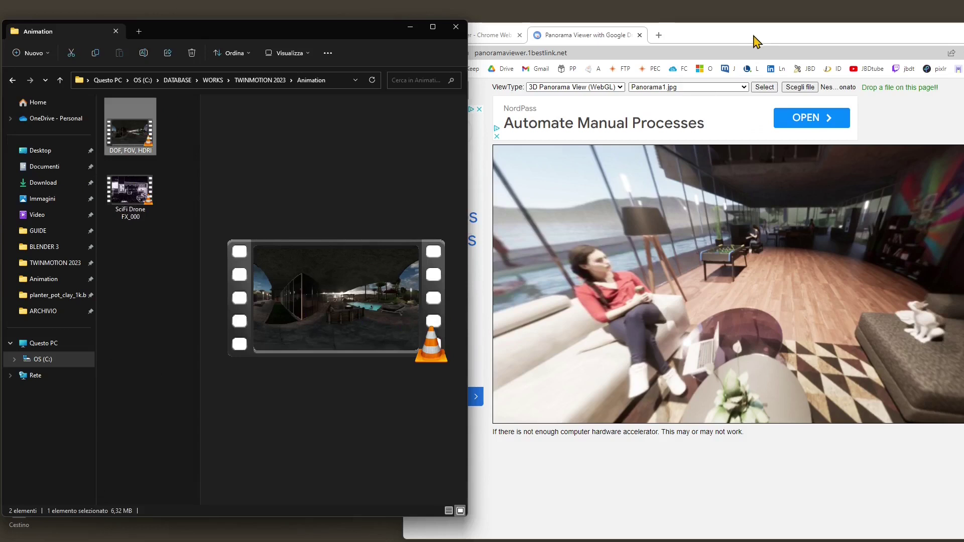
Step: From the viewer's landing page, open wrestling_gym.webp from the Download folder into Panorama Viewer
click(606, 227)
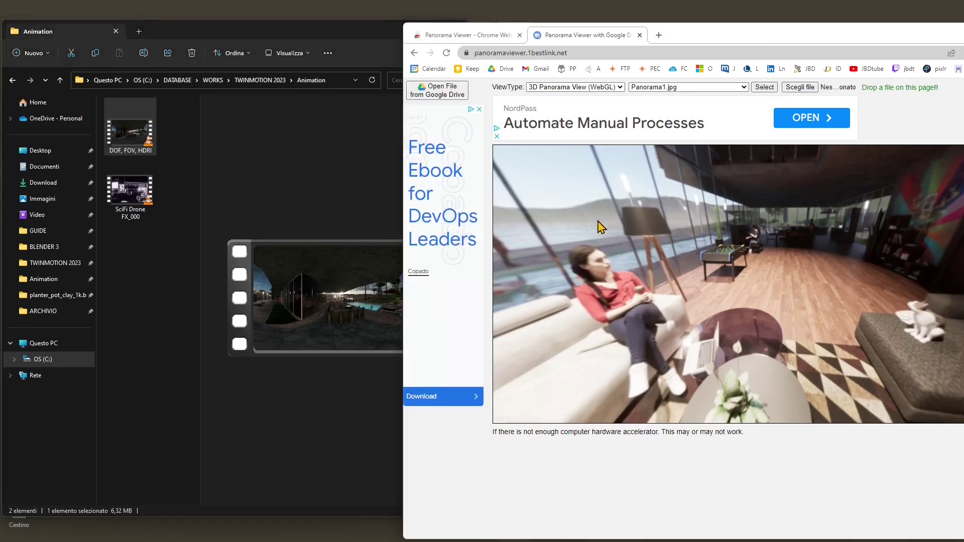
click(414, 54)
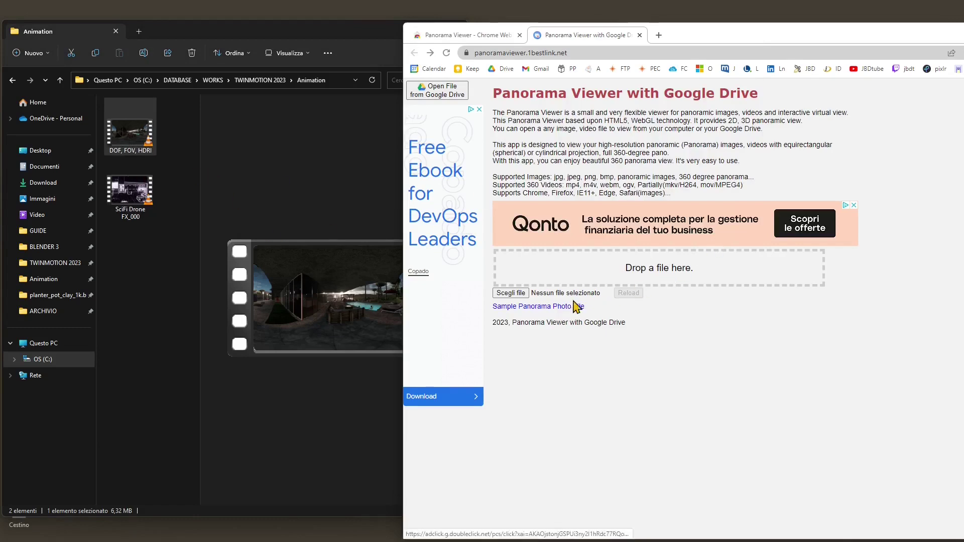
click(522, 294)
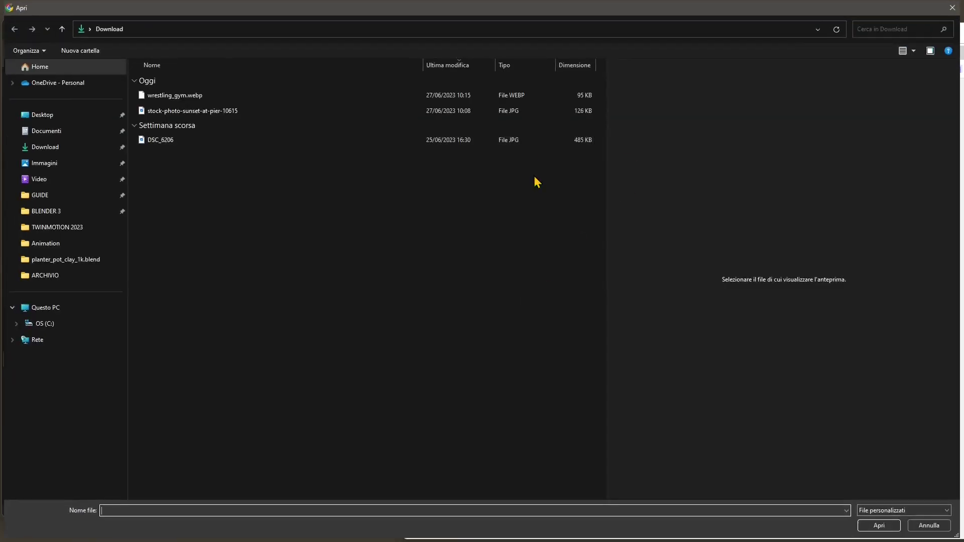
click(180, 96)
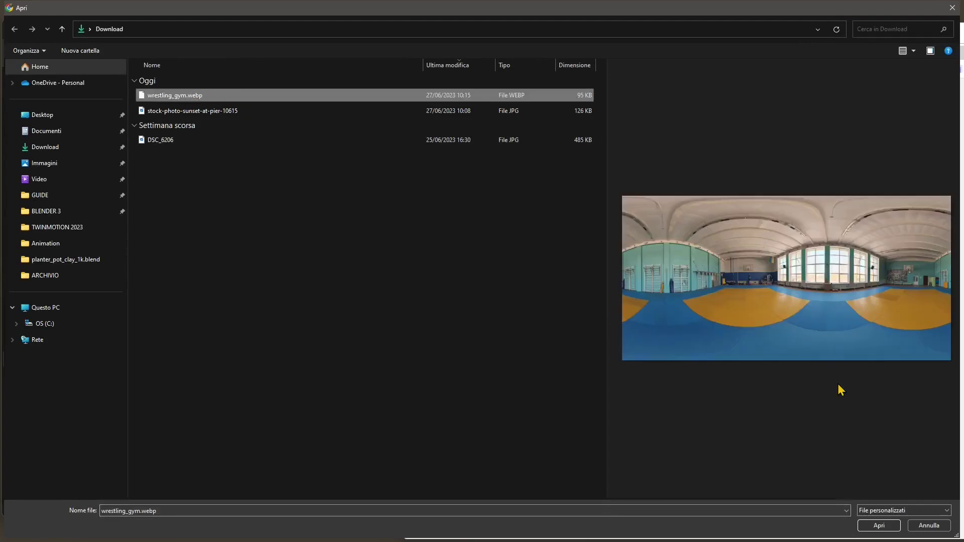
click(877, 525)
click(628, 294)
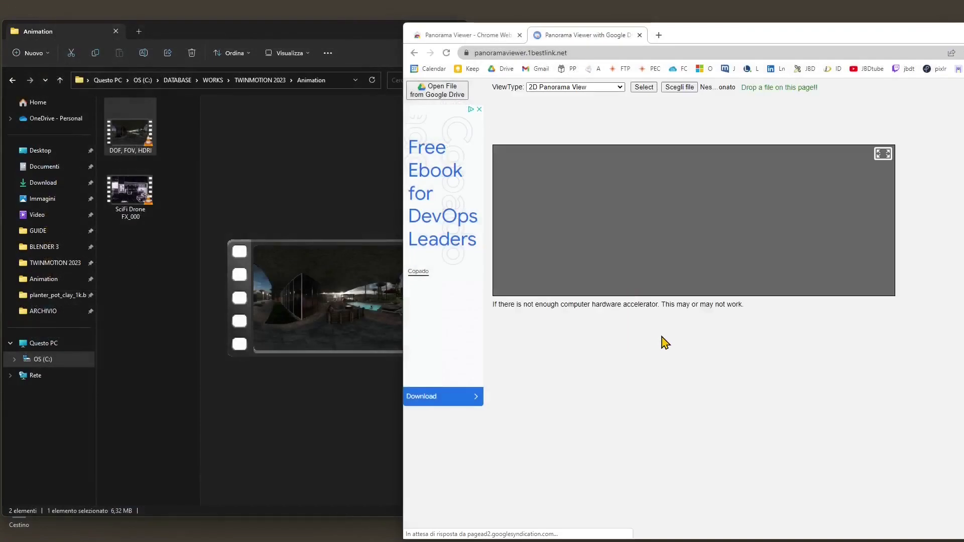
Step: Rotate the gym panorama, then switch ViewType to 2D Panorama View, then 360 Panorama Video, dismissing the alert
drag(670, 326, 673, 275)
click(575, 87)
click(573, 95)
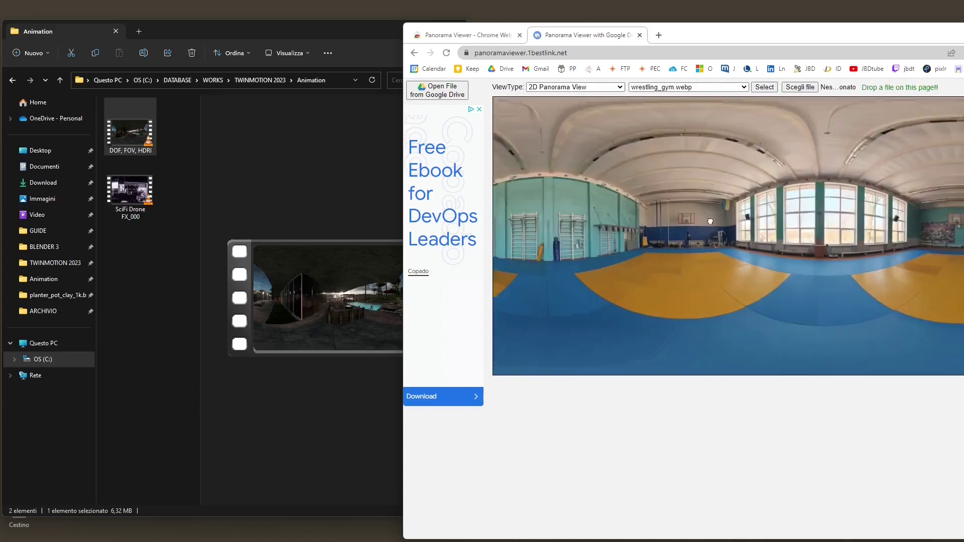
click(540, 87)
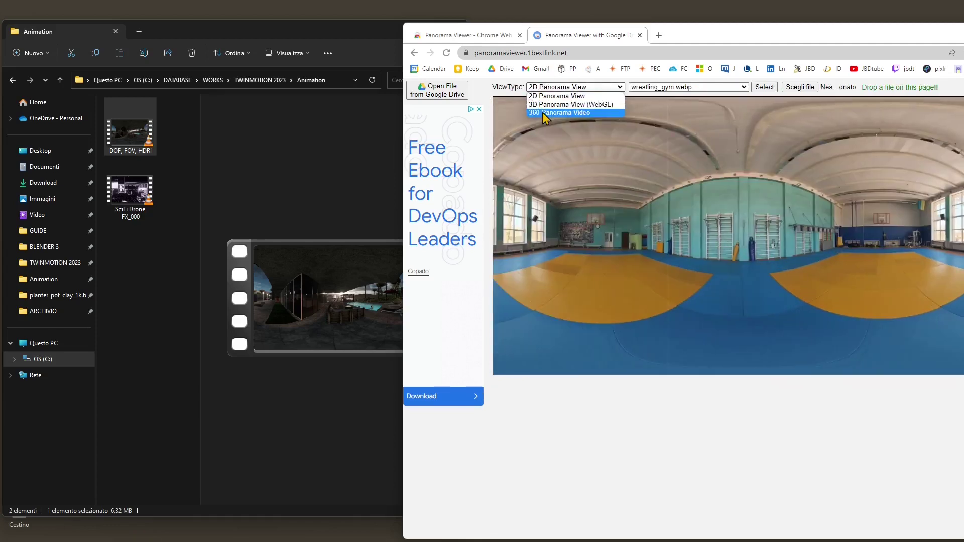
click(572, 113)
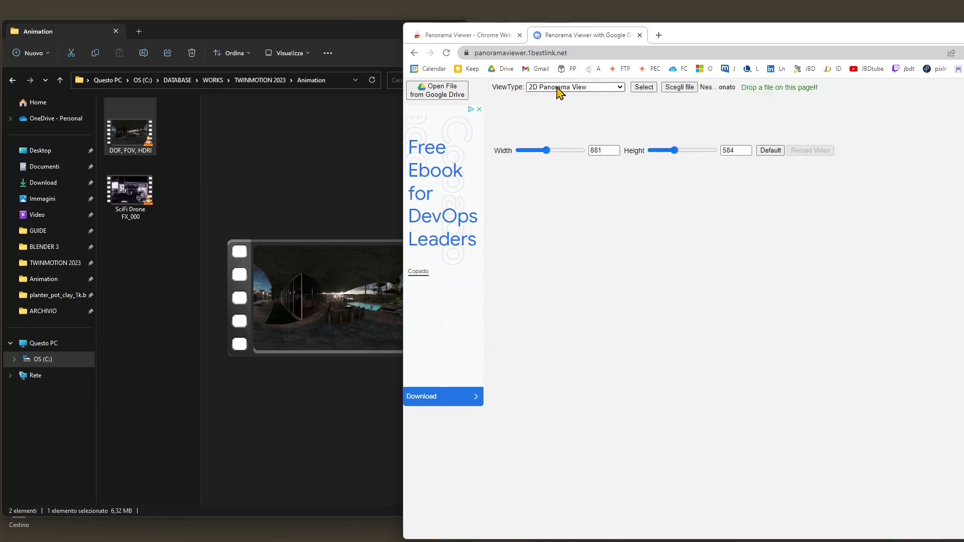
click(836, 110)
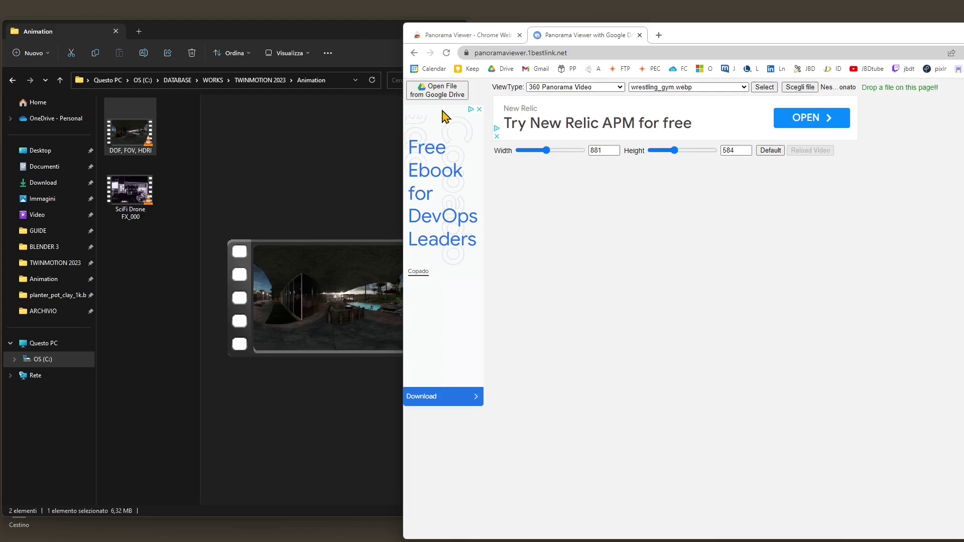
Step: Drop DOF, FOV, HDRI.mp4 onto the home page and load it as a 360 video, paused at start
click(414, 52)
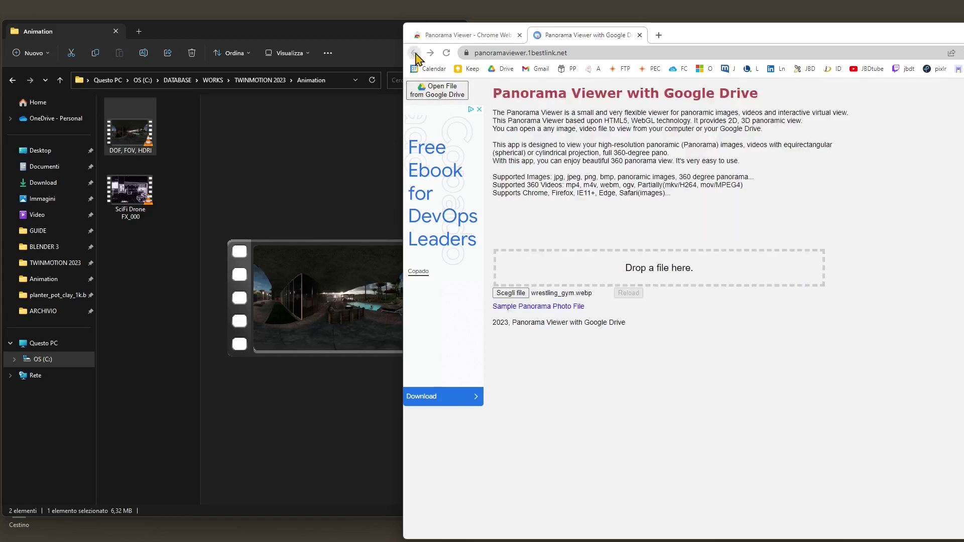
drag(129, 133, 640, 269)
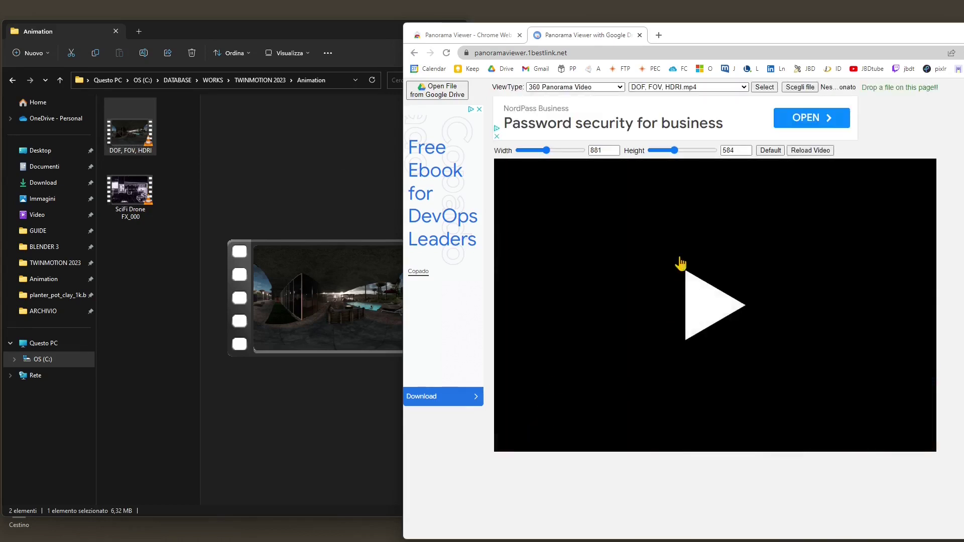
click(708, 305)
click(508, 441)
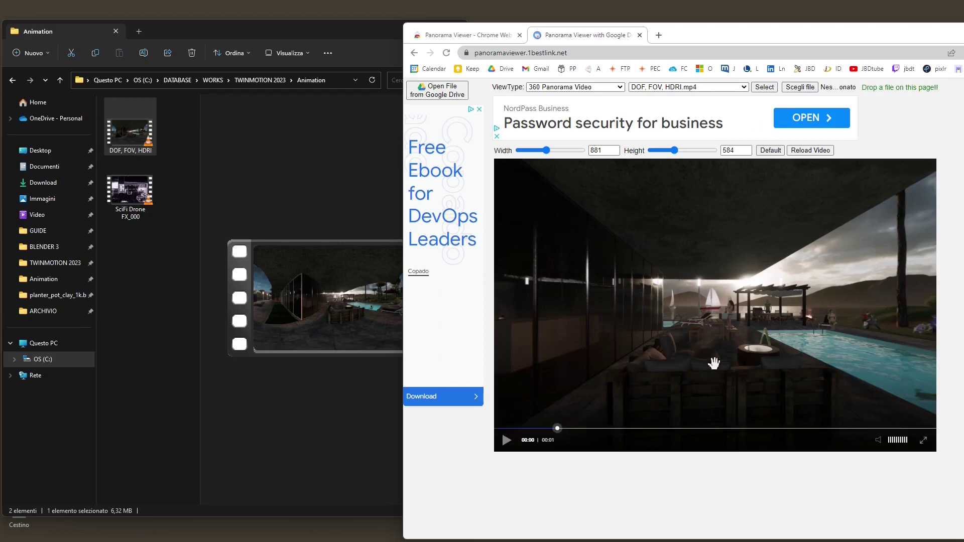
Step: Play the one-second pool clip and replay it several times after each end
click(508, 445)
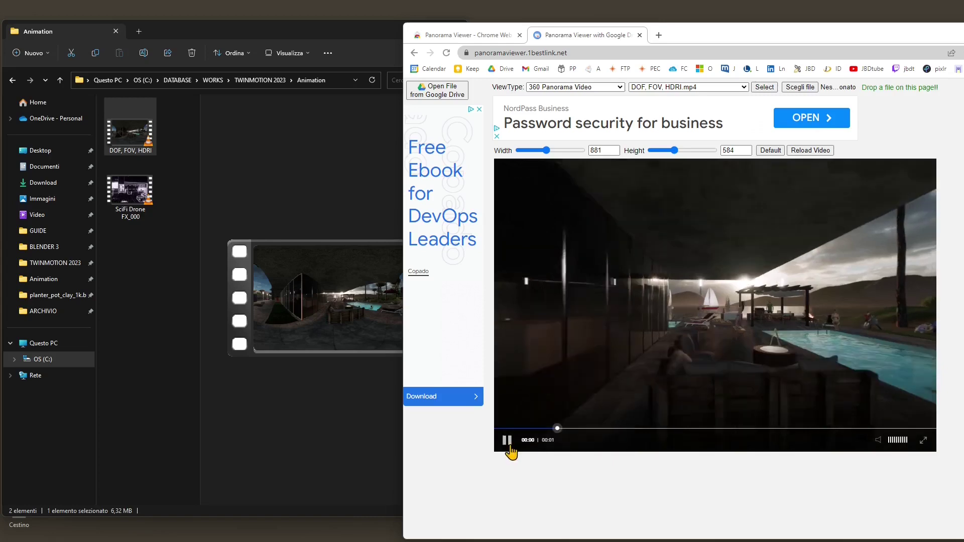
click(763, 326)
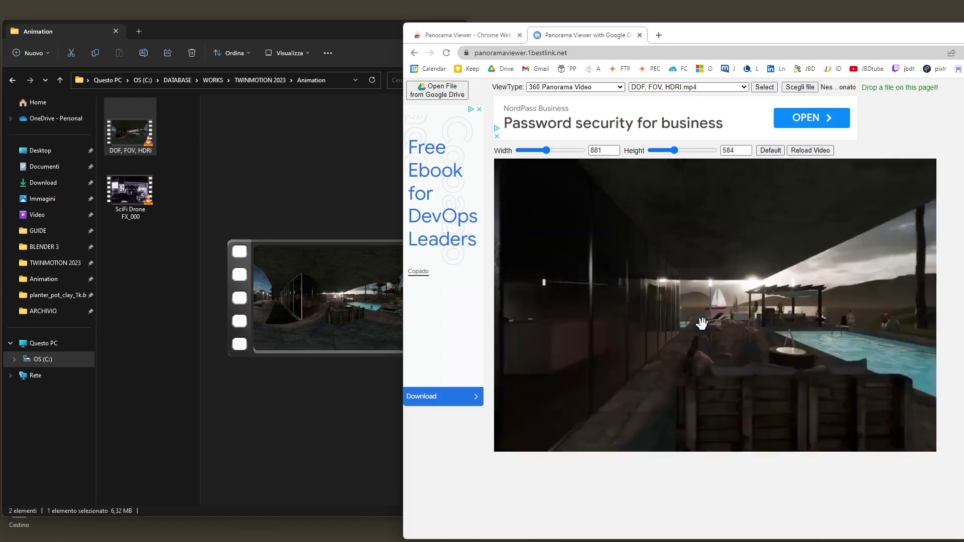
click(766, 340)
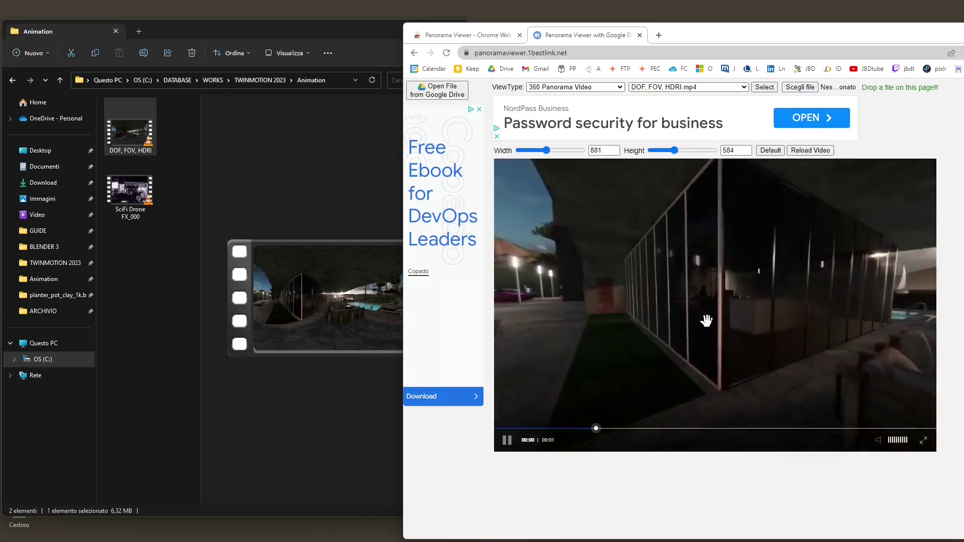
click(625, 292)
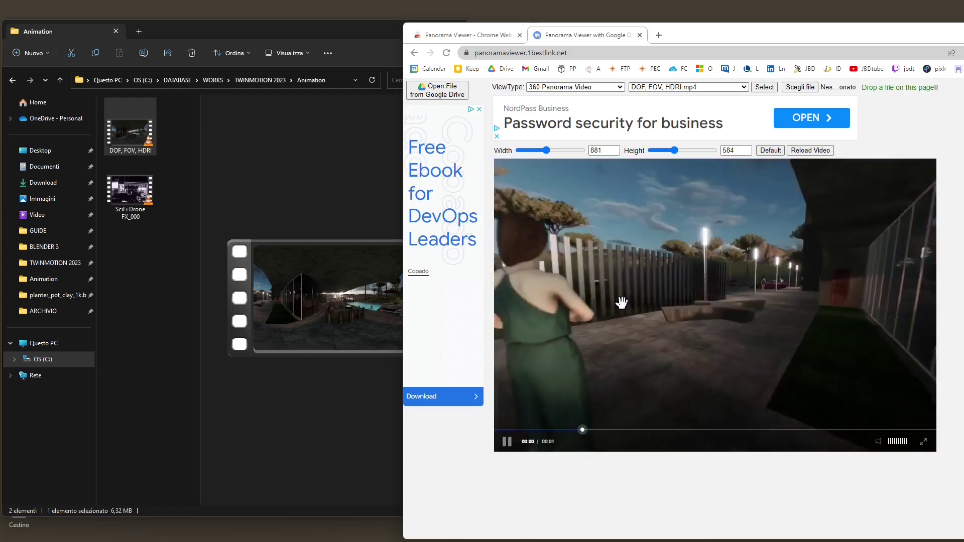
click(660, 327)
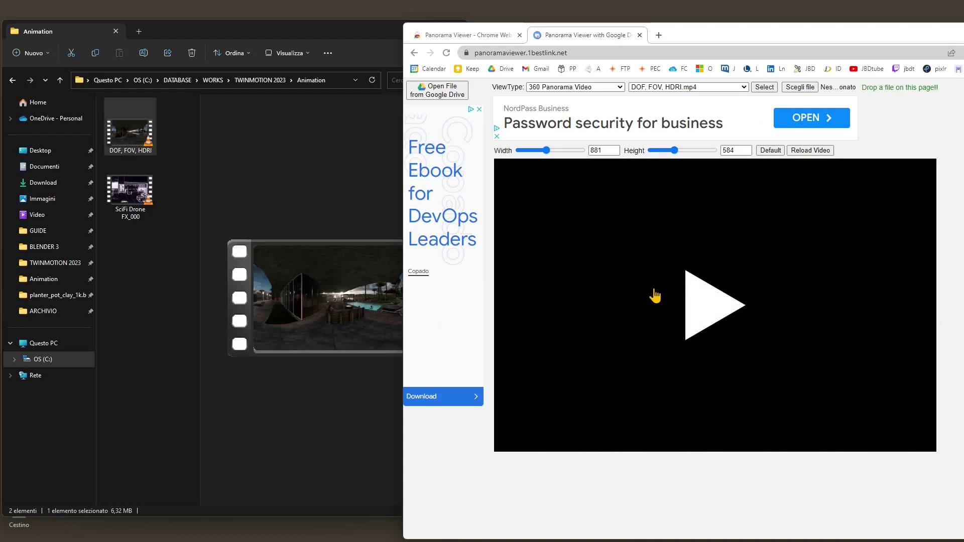
click(698, 296)
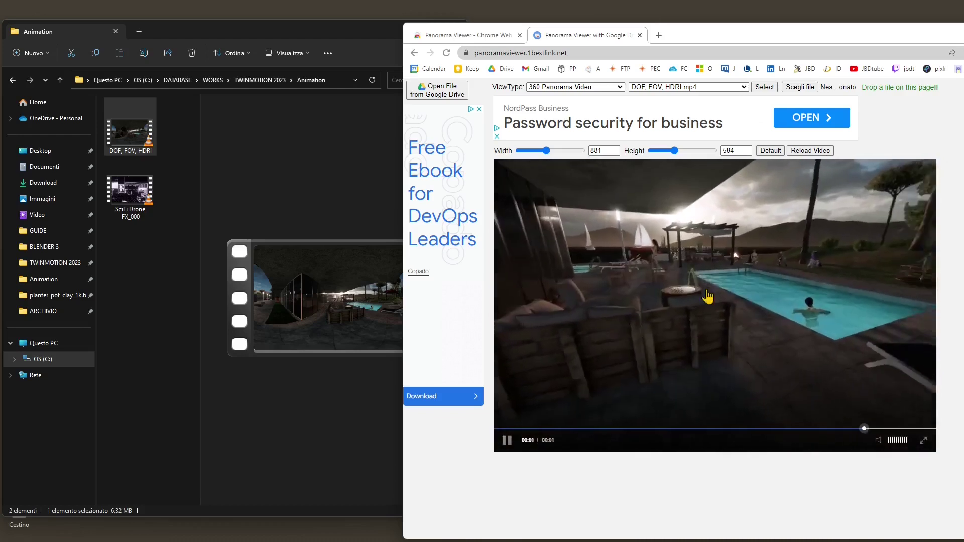
click(704, 311)
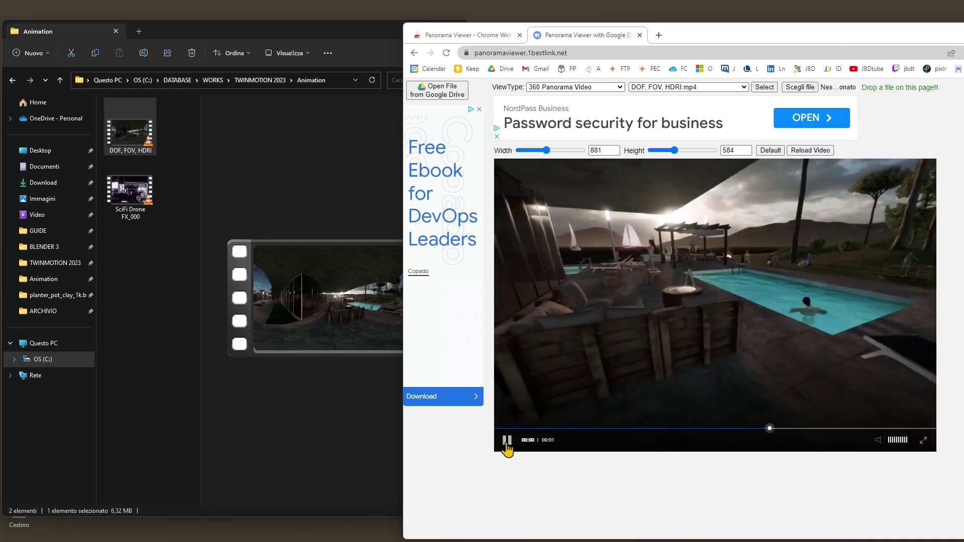
Step: Rotate the 360 view across the pool, leveling it onto the woman and fence
drag(745, 343, 696, 336)
drag(730, 308, 784, 399)
drag(718, 353, 661, 346)
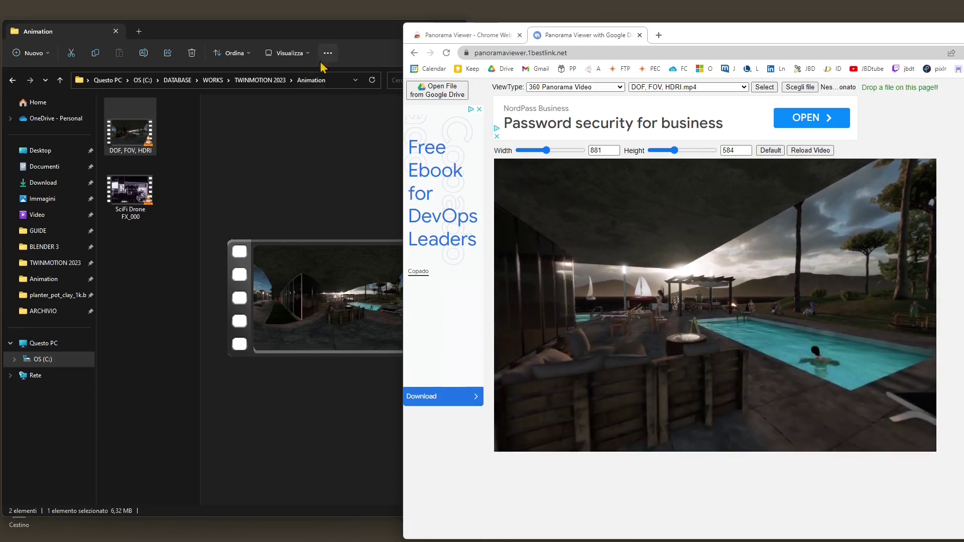
Step: Narrow the navigation pane, widen the preview, enlarge the Animation window, and preview SciFi Drone FX_000
click(351, 45)
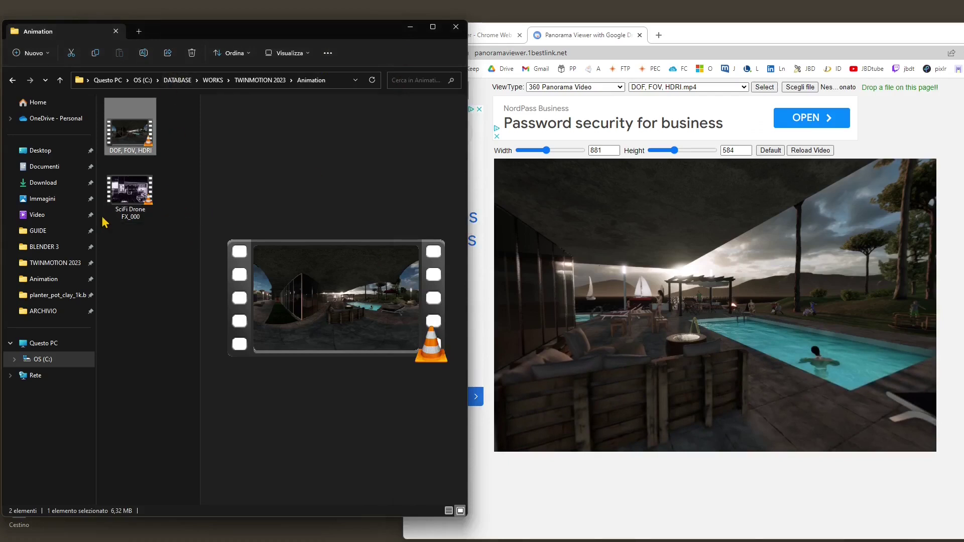
drag(95, 219, 74, 219)
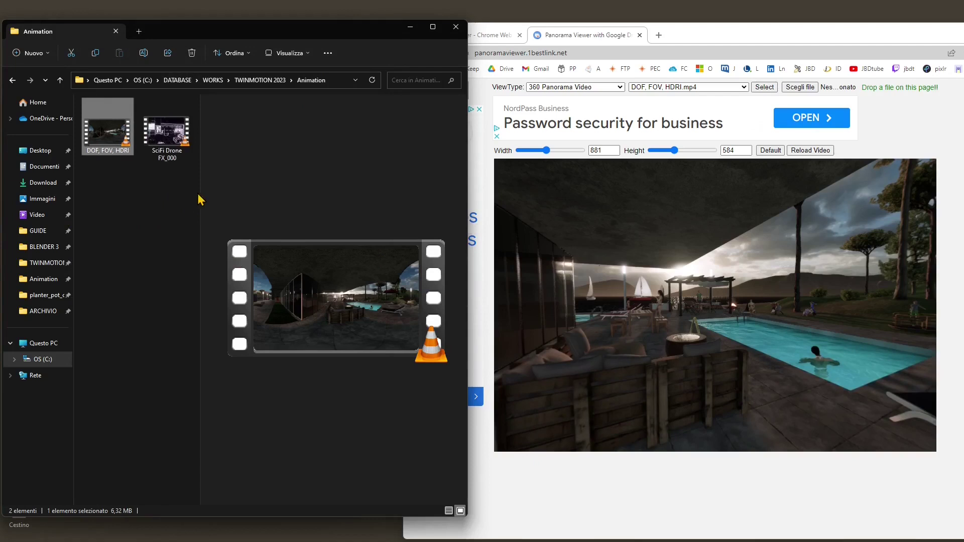
drag(201, 193, 177, 192)
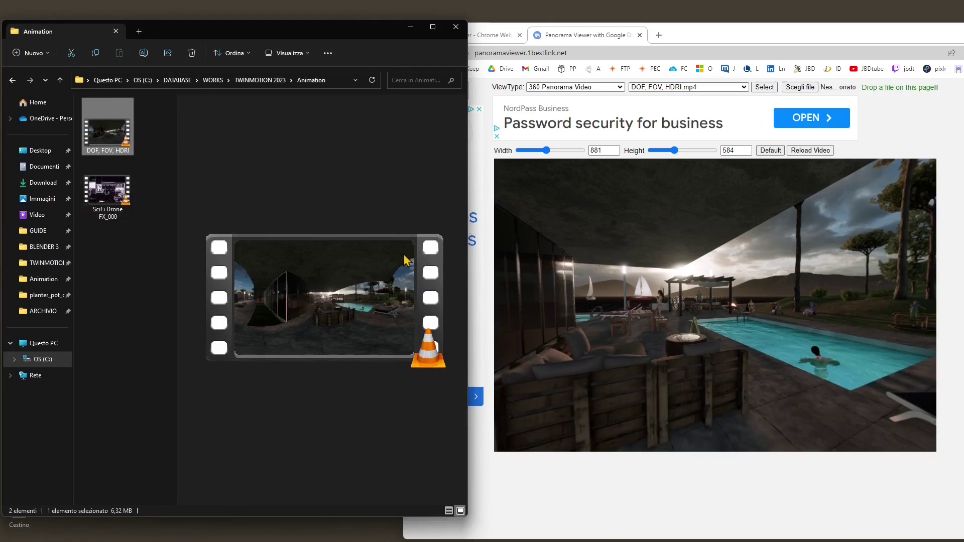
mouse_move(466, 522)
mouse_down()
mouse_move(485, 528)
mouse_move(477, 535)
mouse_up()
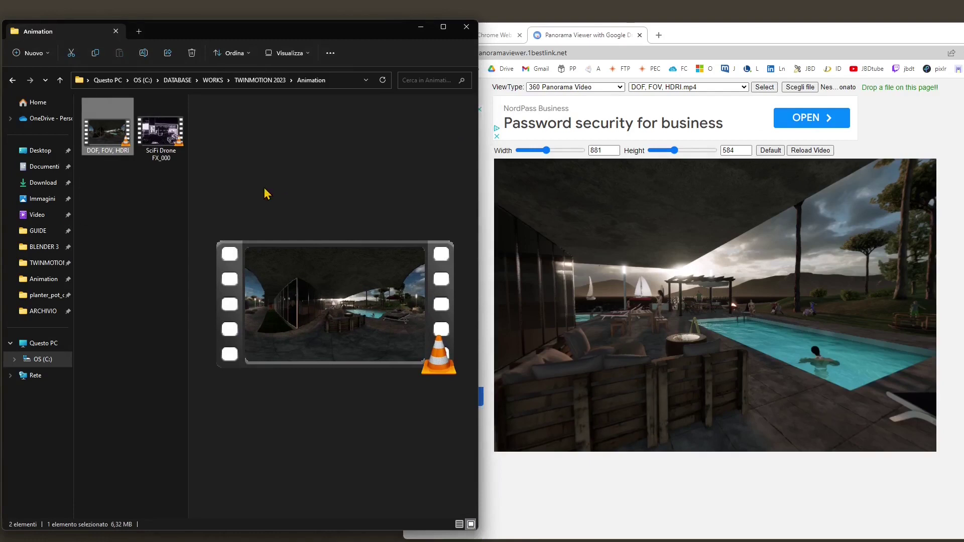
key(Right)
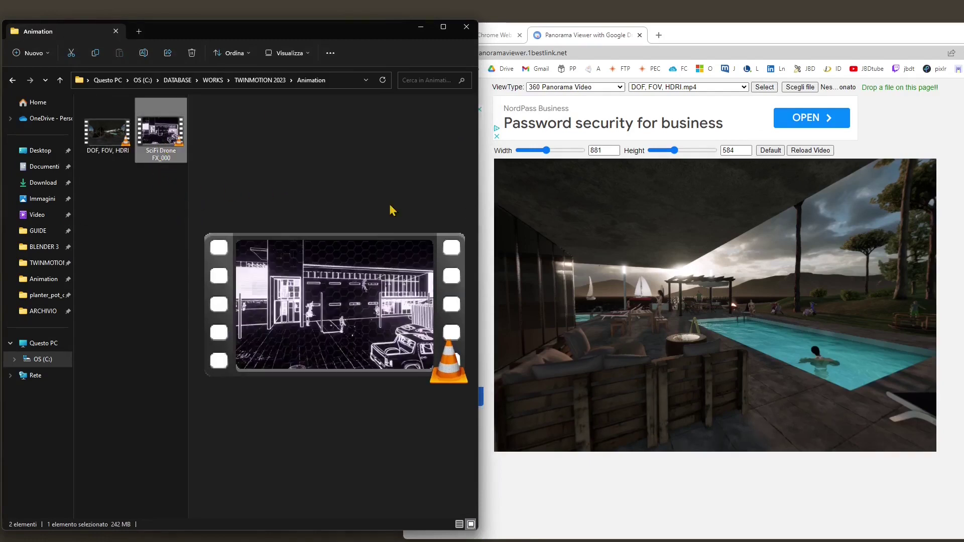